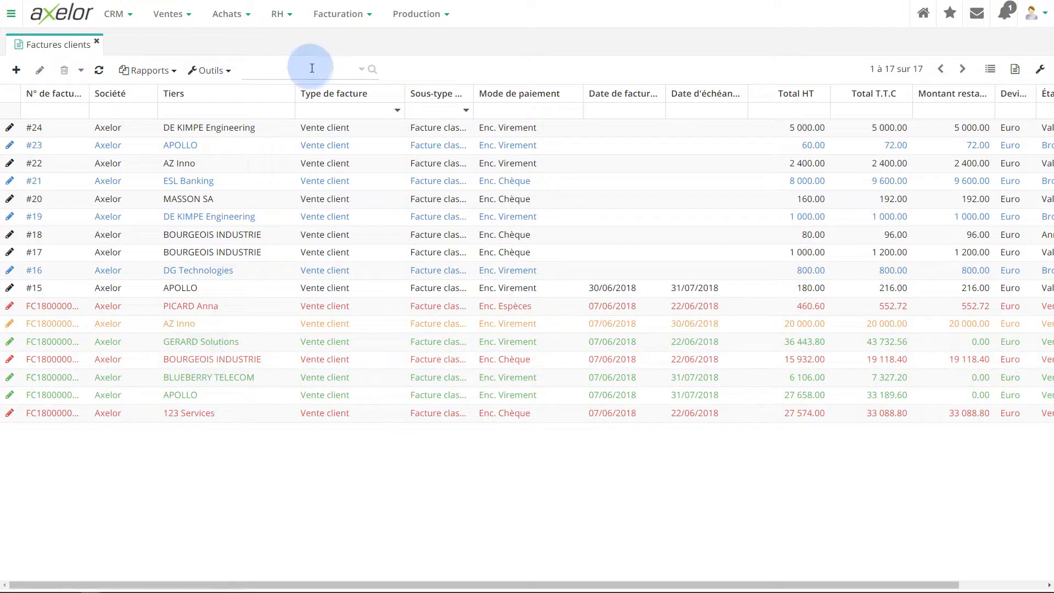
Step: Search the customer invoices list for "az" and clear the search term
text(az)
key(Return)
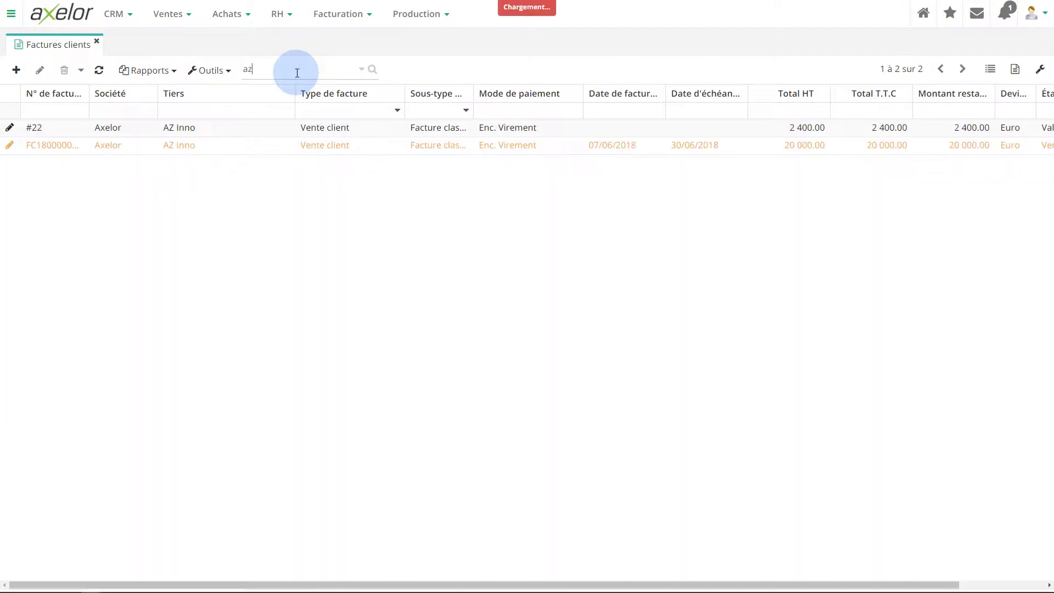
double_click(293, 68)
key(BackSpace)
Step: Search the invoices for "00007" and widen the N° de facture column to fit the full invoice numbers
click(293, 68)
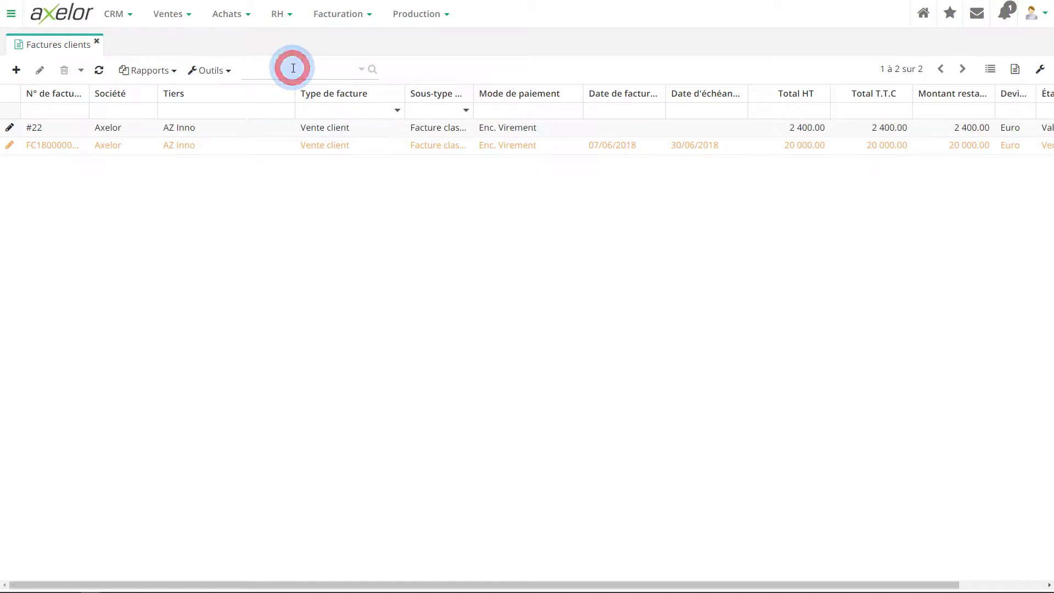
text(00007)
key(Return)
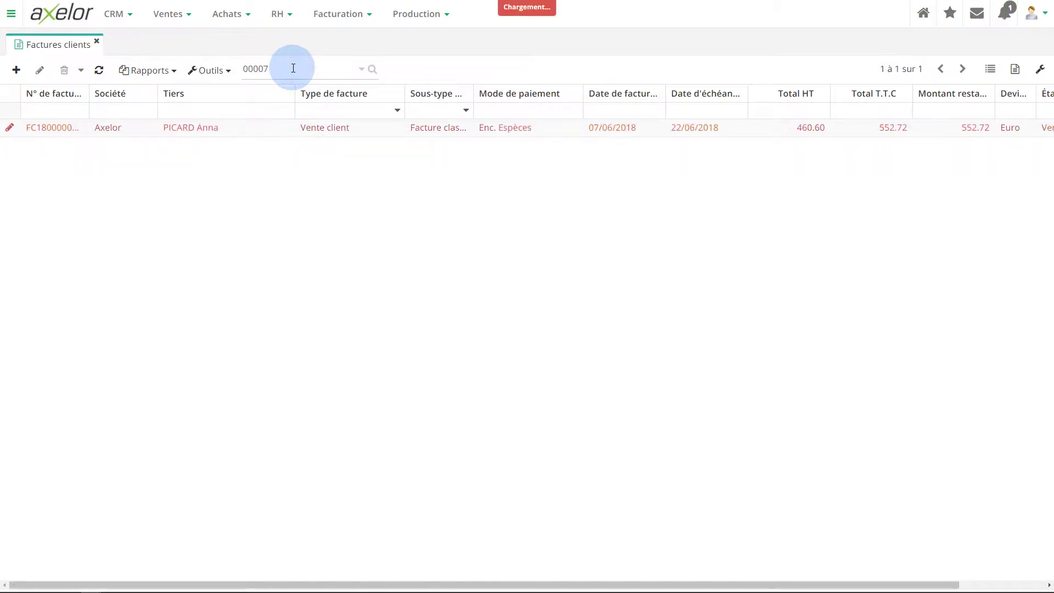
drag(87, 94, 146, 94)
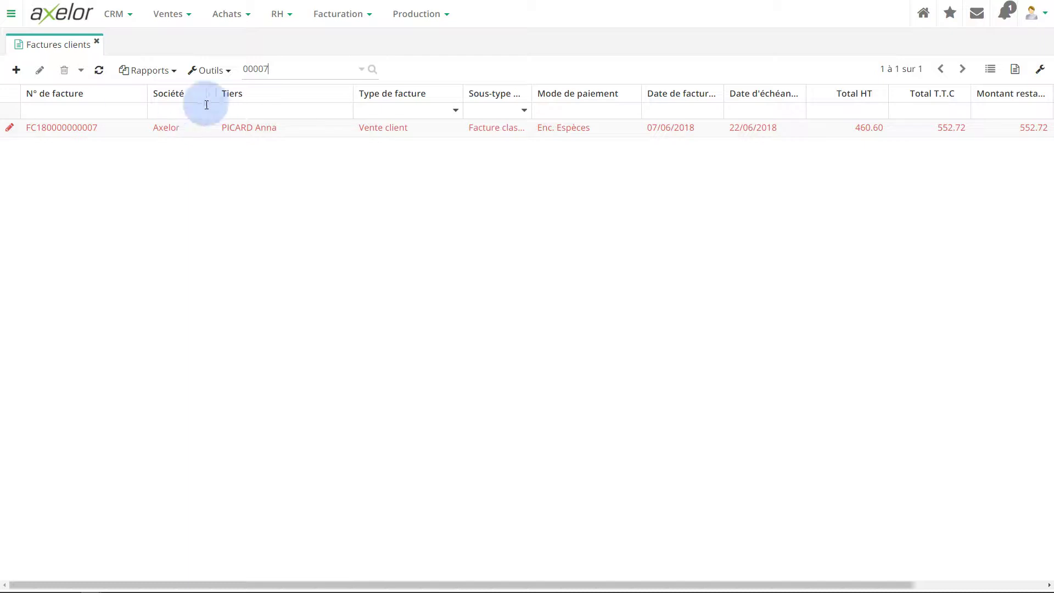
Step: Clear the general search term and enter "000" as the filter of the N° de facture column
double_click(288, 66)
key(BackSpace)
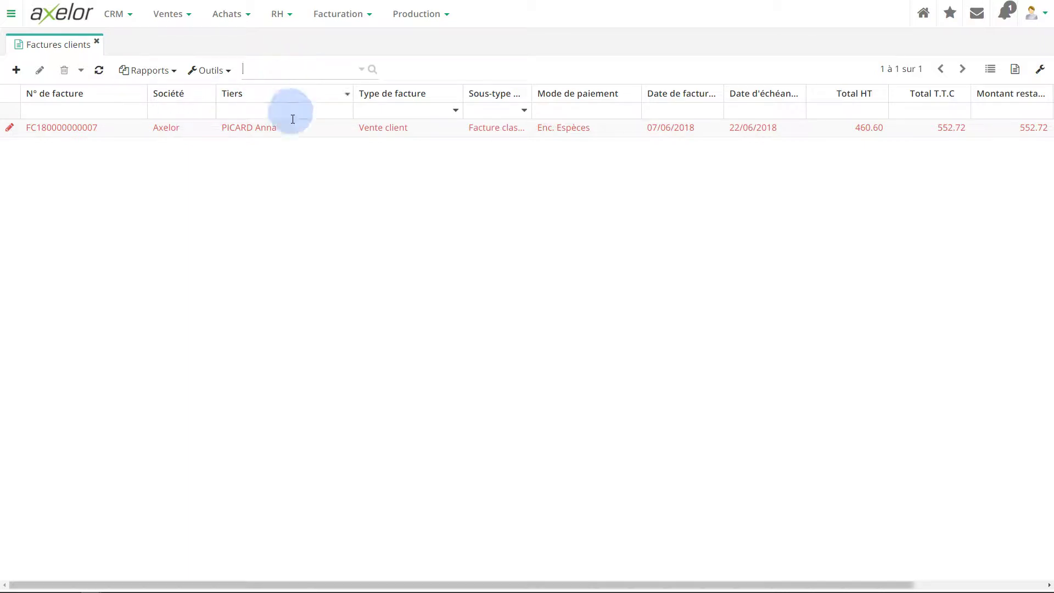
drag(360, 583, 298, 571)
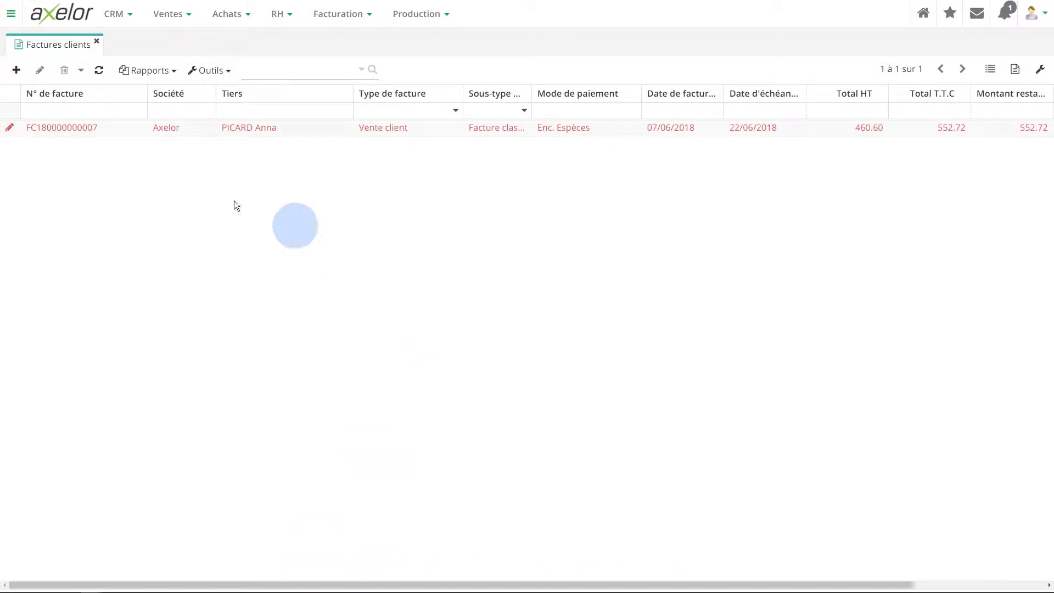
click(92, 112)
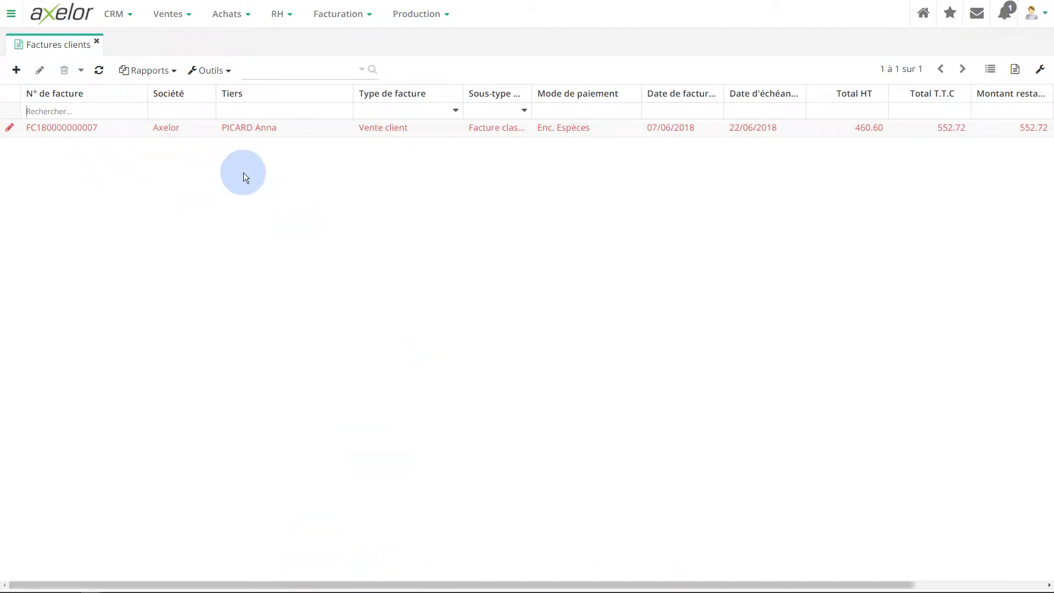
text(007)
key(BackSpace)
key(BackSpace)
key(BackSpace)
text(000)
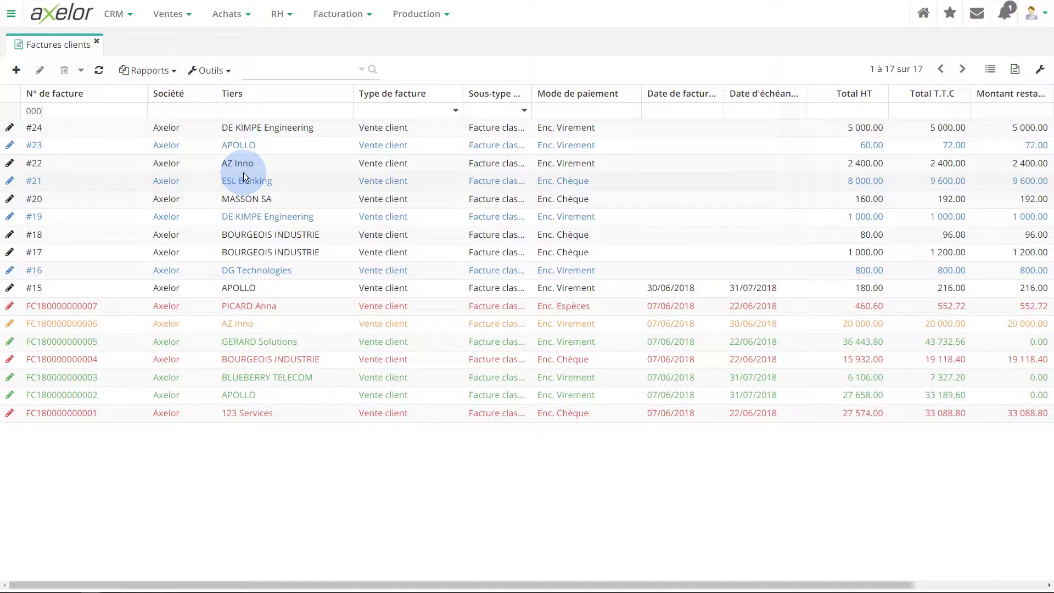
Step: Empty the N° de facture filter and filter the Tiers column by "az inno"
key(BackSpace)
key(BackSpace)
key(BackSpace)
key(BackSpace)
key(BackSpace)
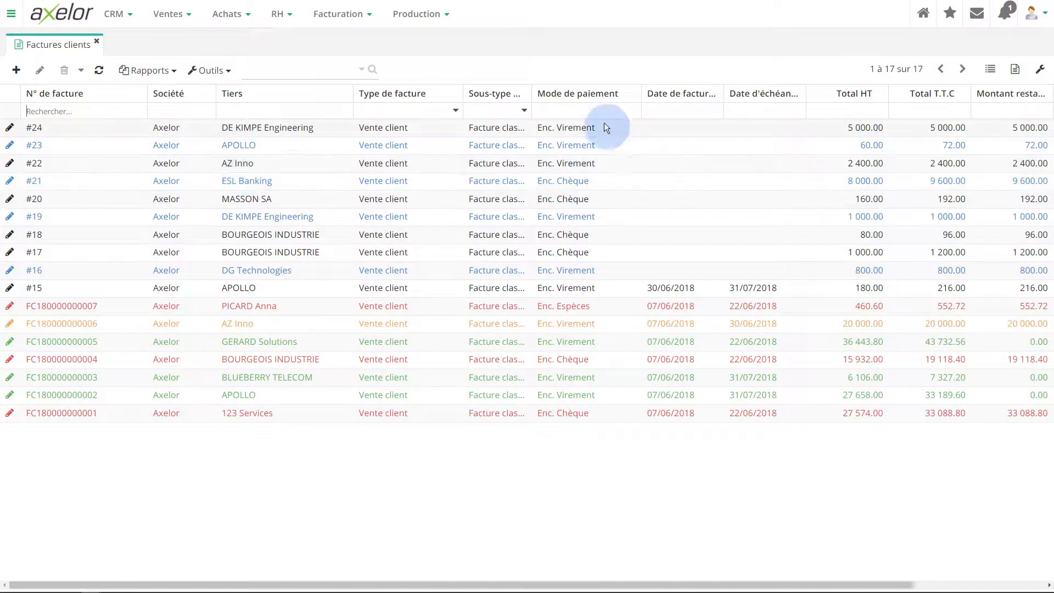
click(285, 111)
text(az inno)
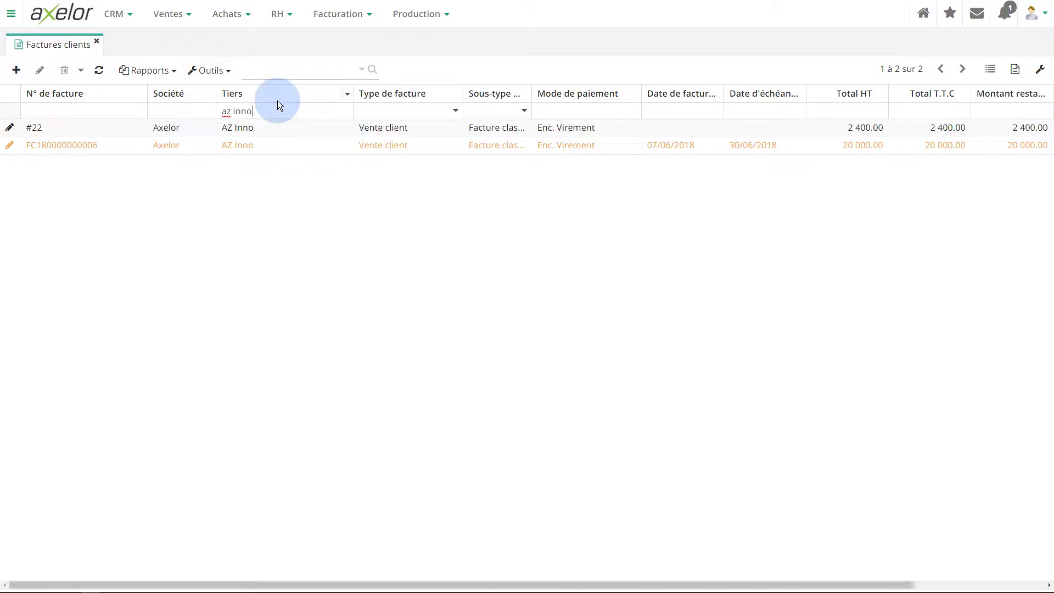
Step: Empty the Tiers filter and filter the Total HT column with "<10000"
key(BackSpace)
key(BackSpace)
key(BackSpace)
key(BackSpace)
key(BackSpace)
key(BackSpace)
key(BackSpace)
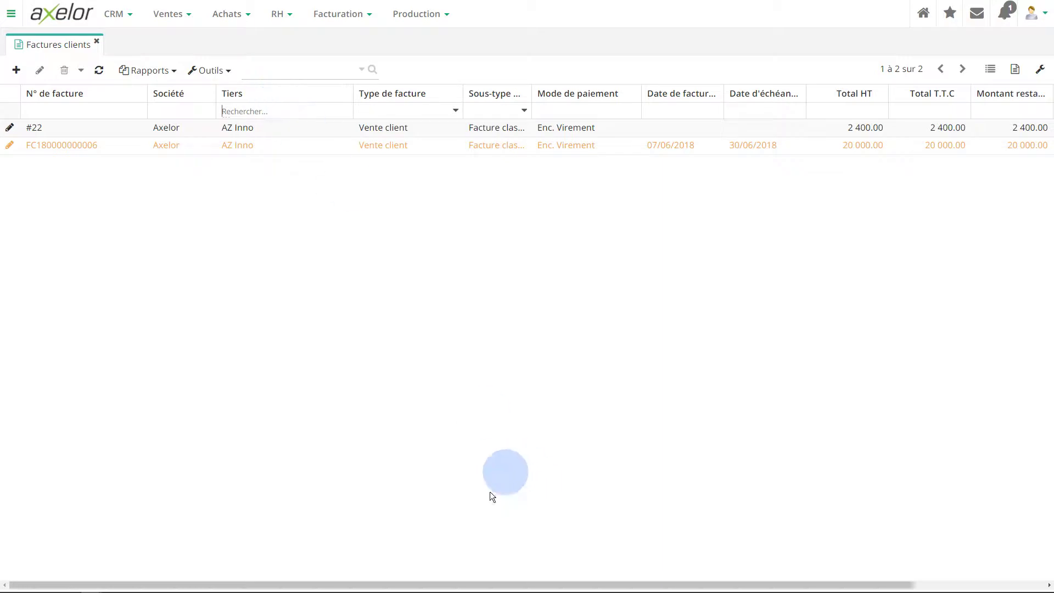
drag(426, 581, 536, 579)
click(718, 110)
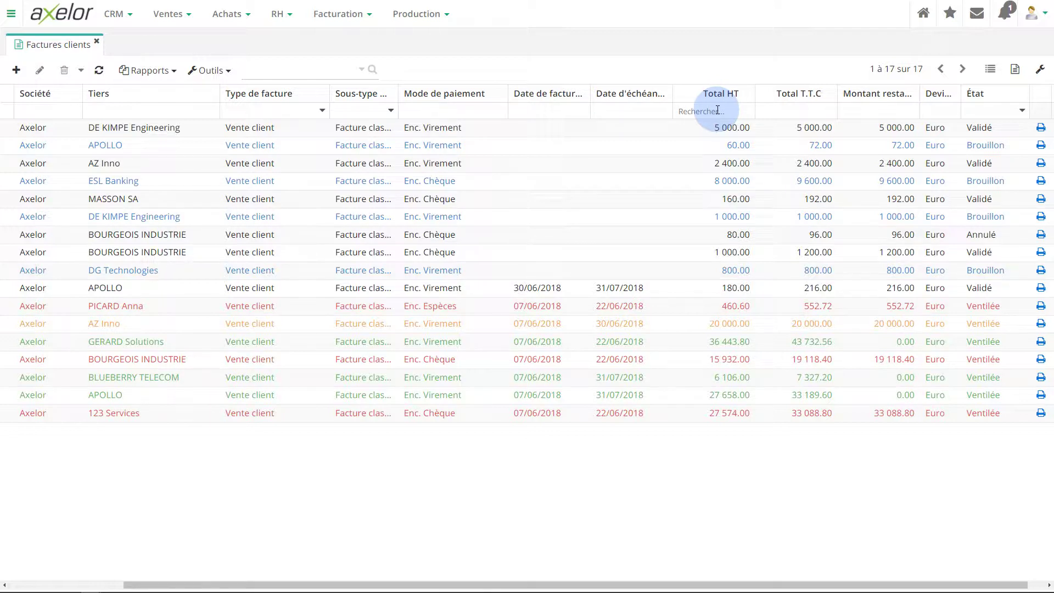
text(<10000)
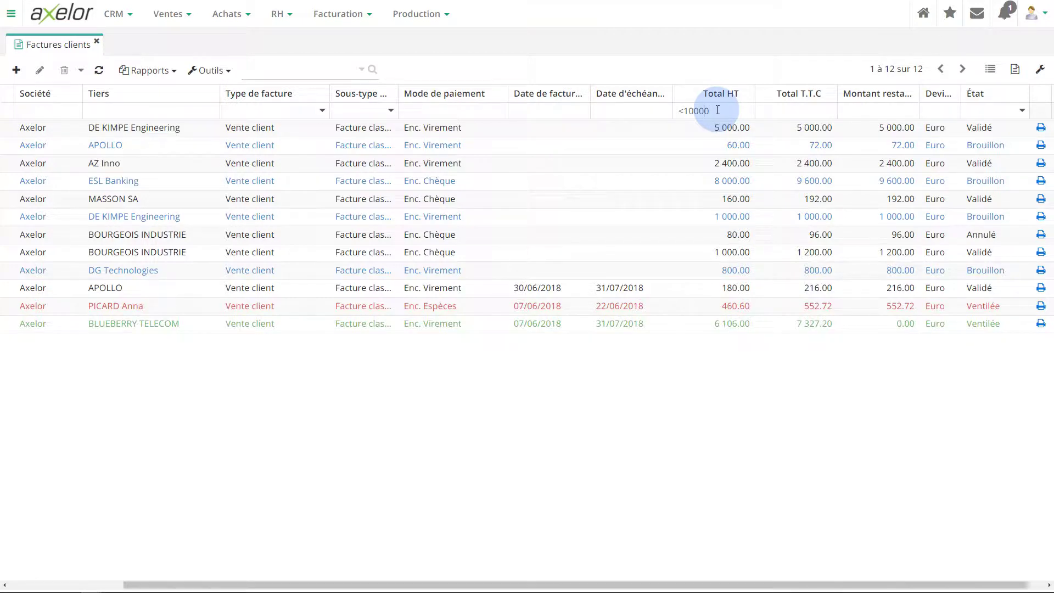
Step: Change the Total HT filter to ">5000"
key(BackSpace)
text(>)
key(Delete)
text(5)
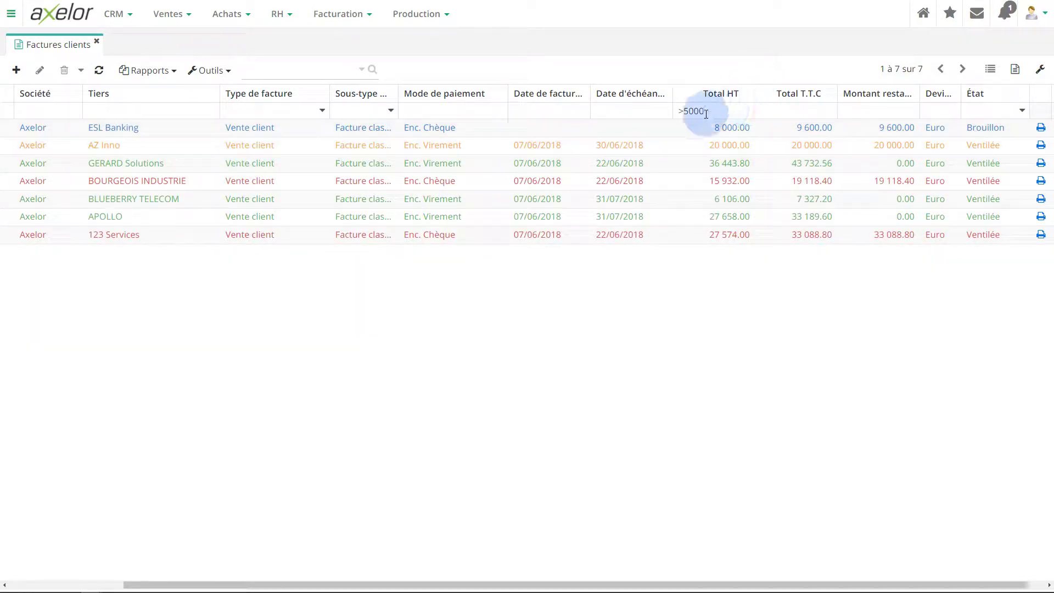
Step: Empty the Total HT filter and filter the N° de facture column with the pattern "#%"
drag(714, 111, 637, 117)
key(BackSpace)
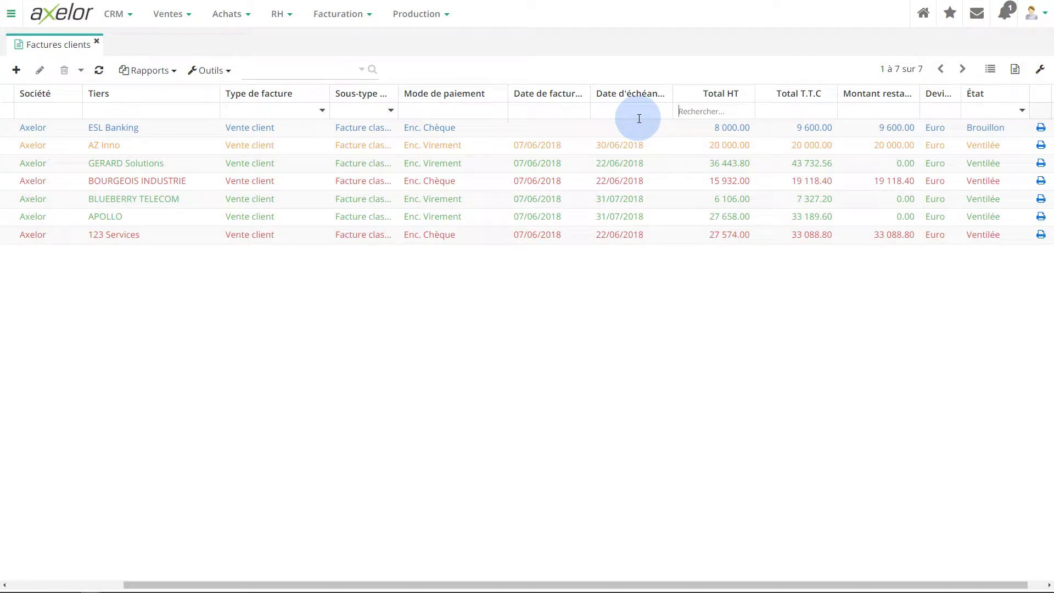
click(62, 111)
drag(220, 584, 76, 581)
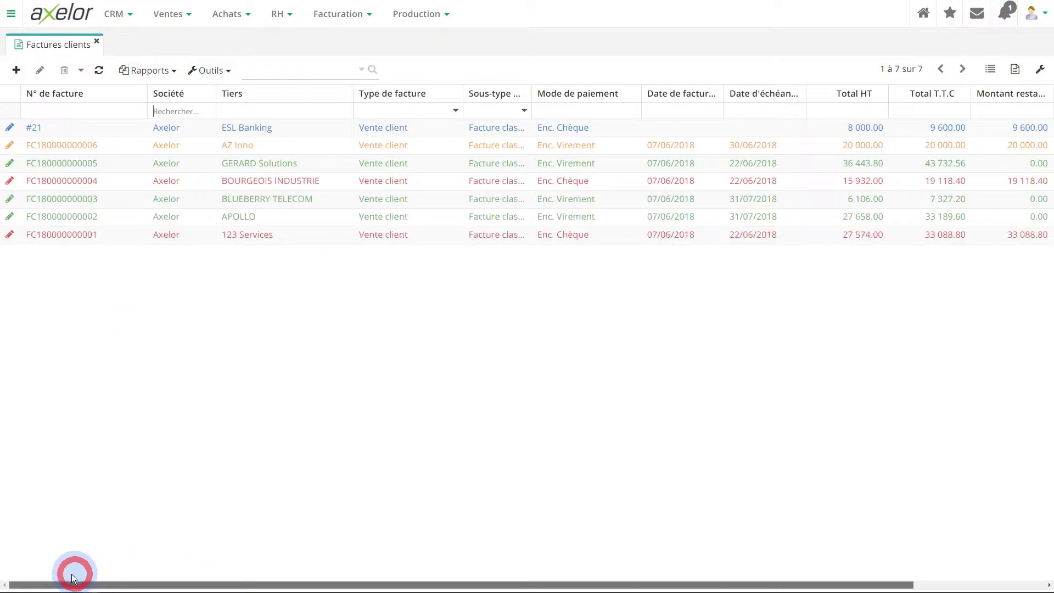
click(81, 110)
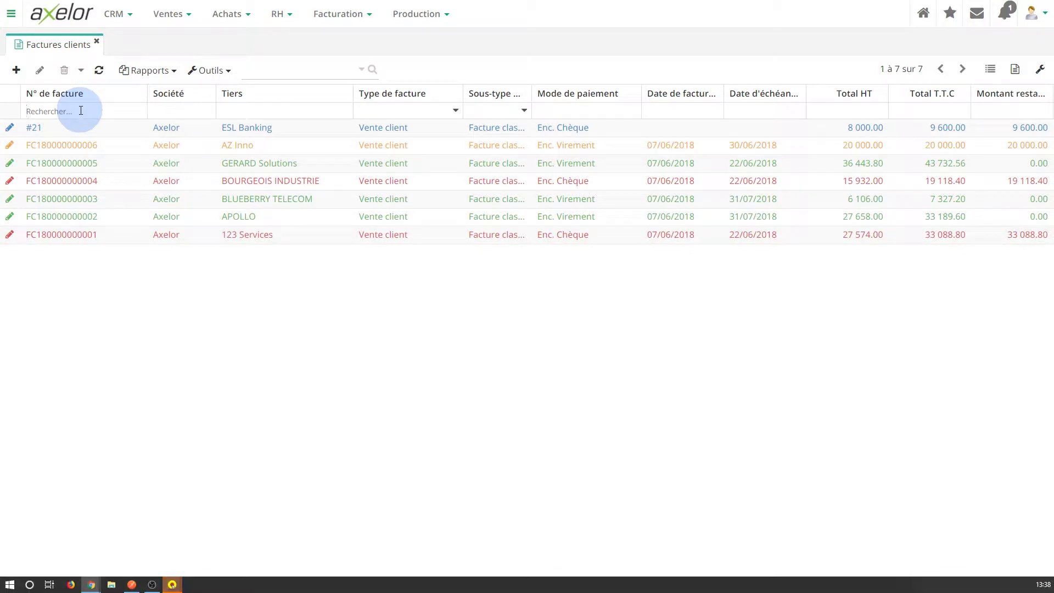
click(100, 113)
text(#)
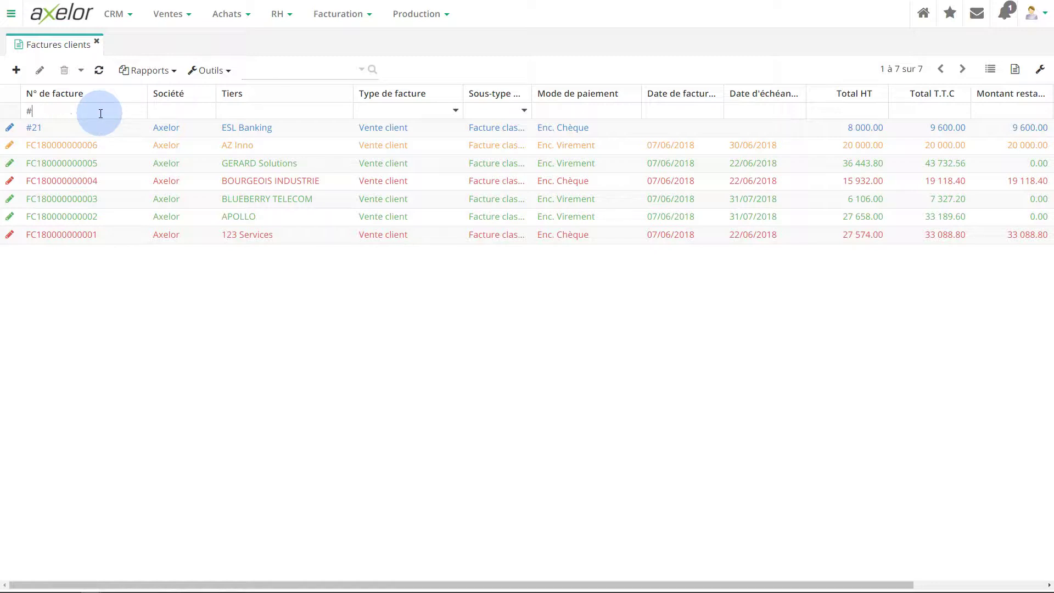
text(%)
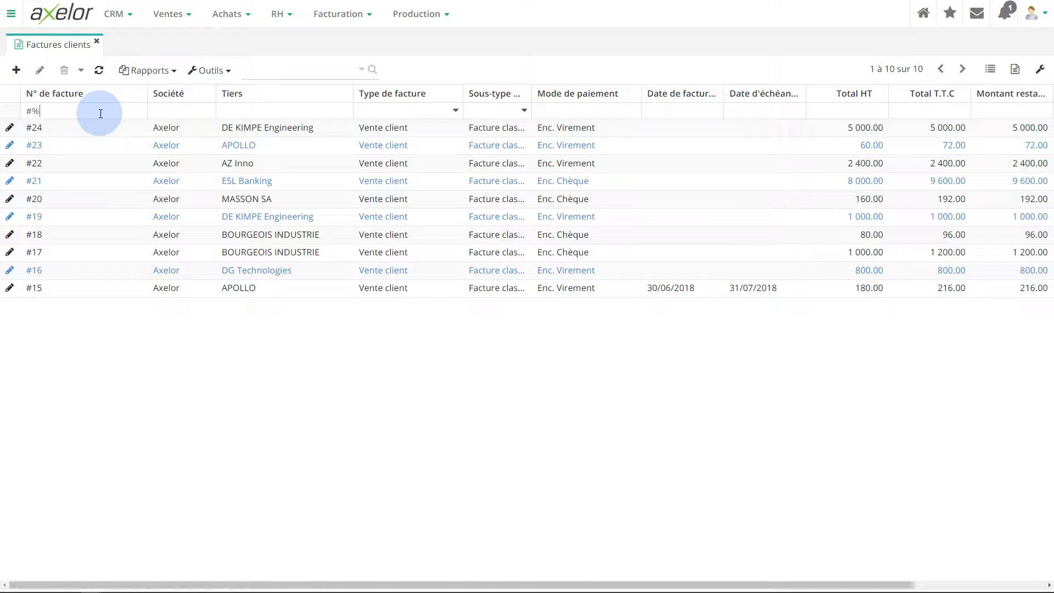
Step: Replace the N° de facture filter with the pattern "FC%"
key(BackSpace)
key(BackSpace)
text(FC%)
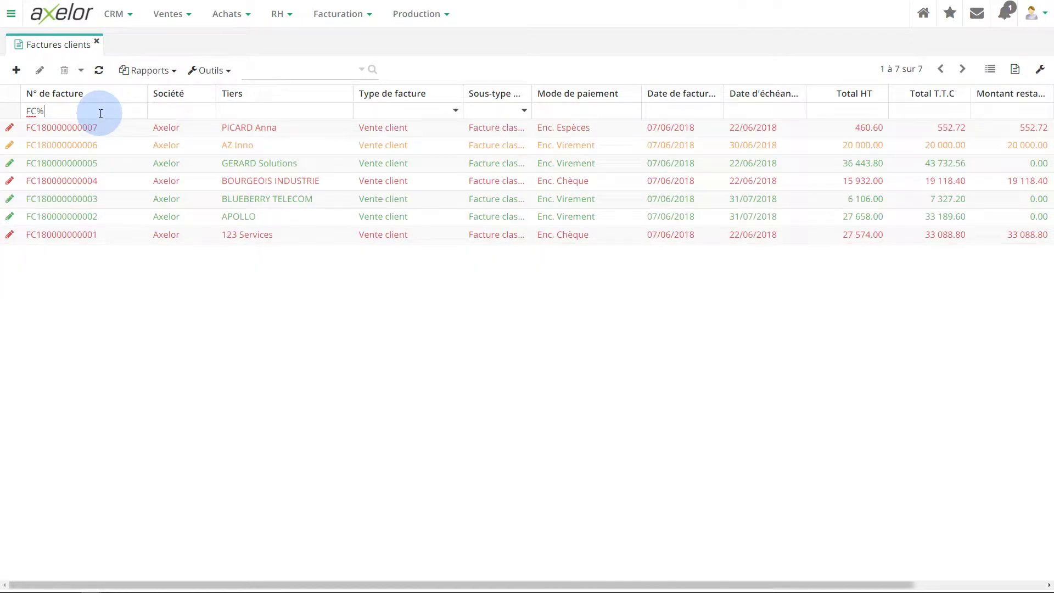
Step: Replace the N° de facture filter with "00" without any wildcard
key(BackSpace)
key(BackSpace)
key(BackSpace)
text(00)
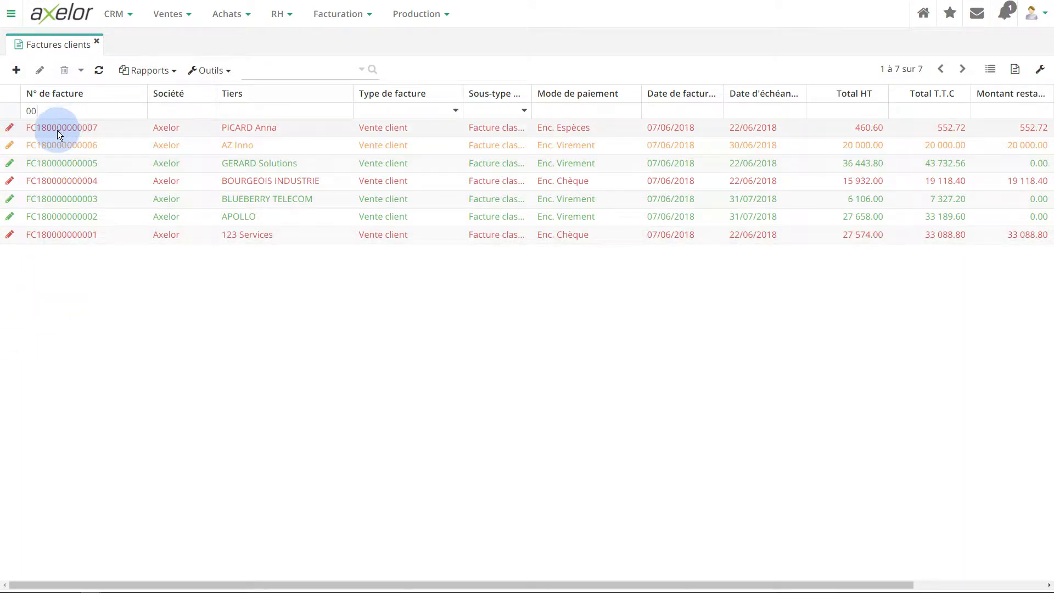
Step: Extend the N° de facture filter to "00%" and run it
click(47, 108)
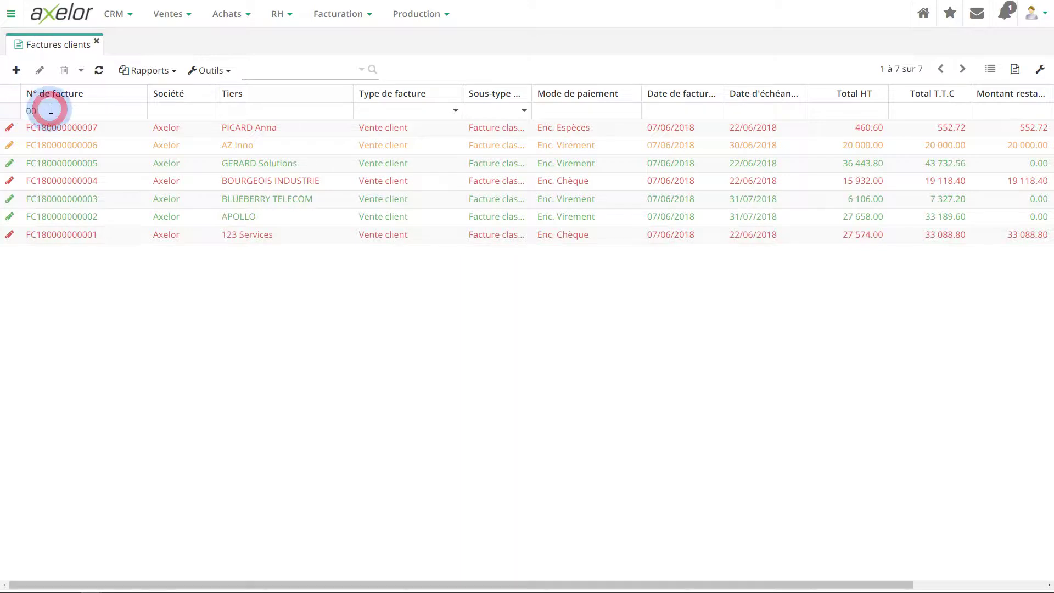
text(%)
key(Return)
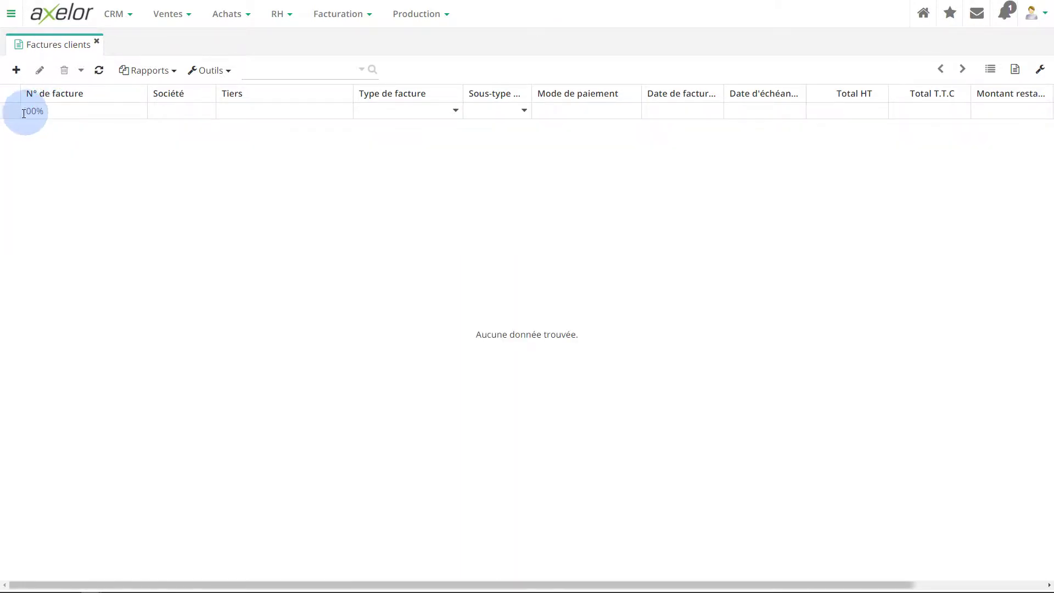
Step: Move the wildcard to the front of the N° de facture filter, making it "%00", and run it
click(28, 111)
text(%)
key(BackSpace)
key(Return)
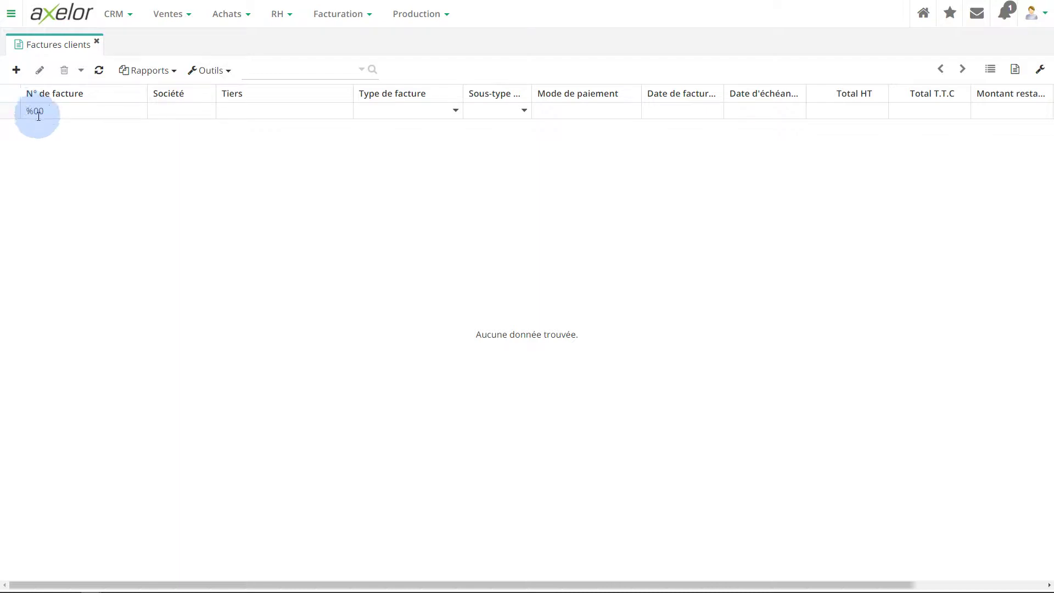
Step: Clear the N° de facture filter and reload the unfiltered invoice list
key(BackSpace)
key(BackSpace)
key(BackSpace)
key(Return)
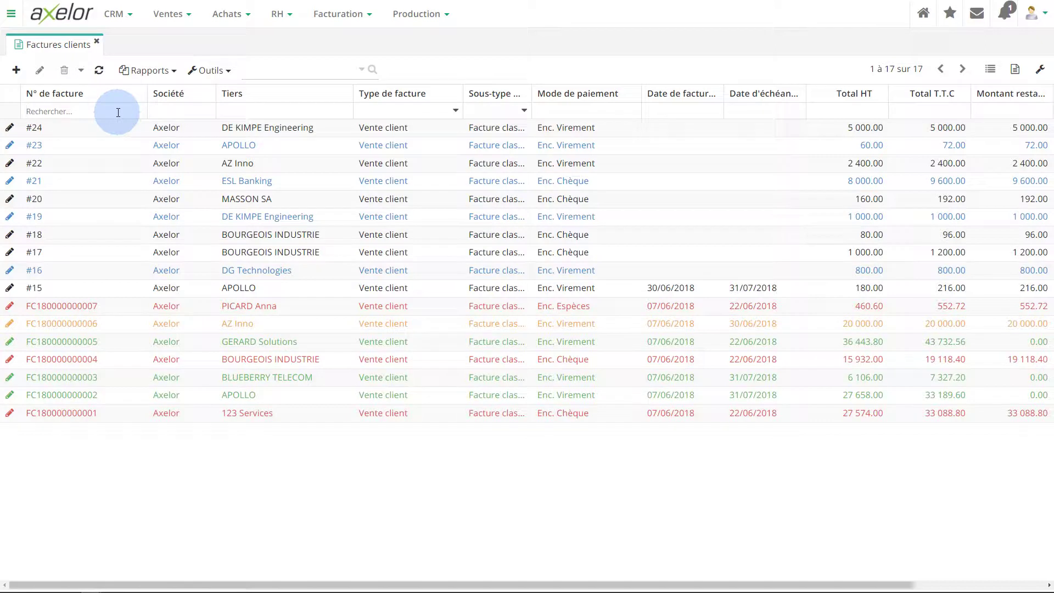
Step: Combine two column filters: "FC%" on N° de facture and ">20000" on Total HT
text(FC%)
key(Return)
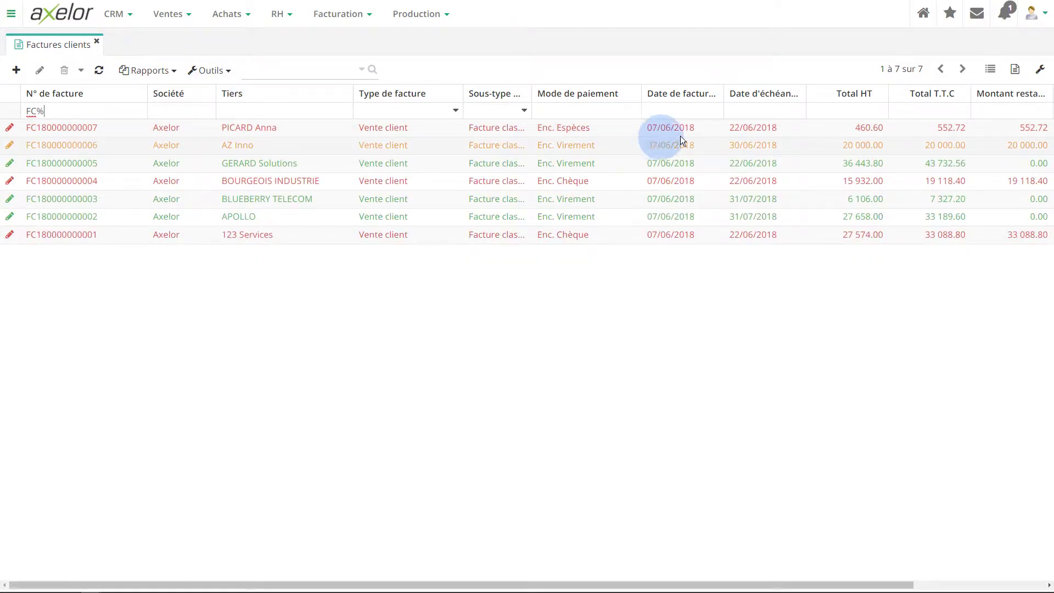
click(845, 110)
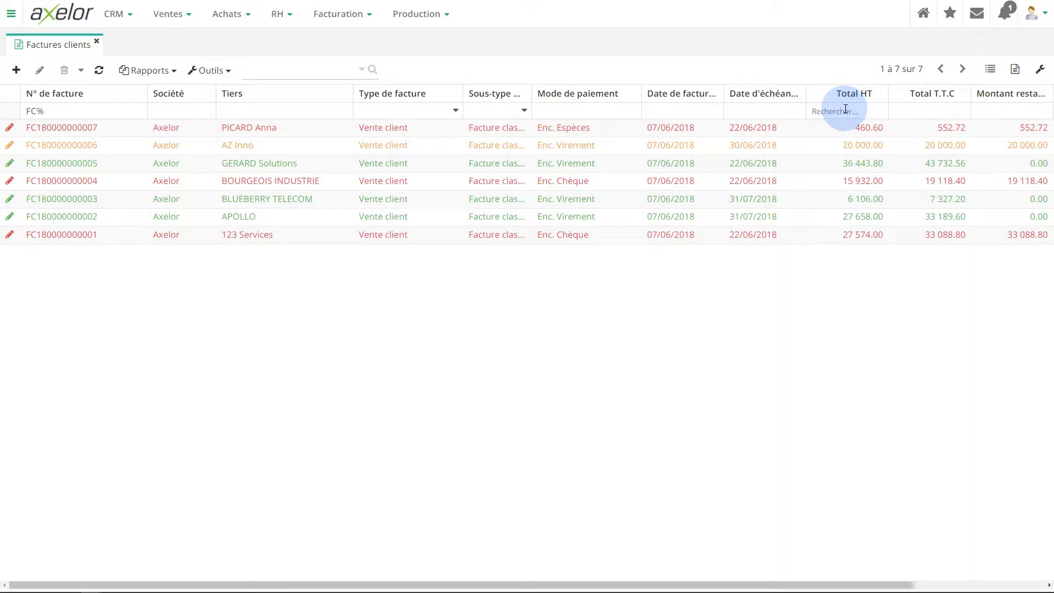
text(>20000)
key(Return)
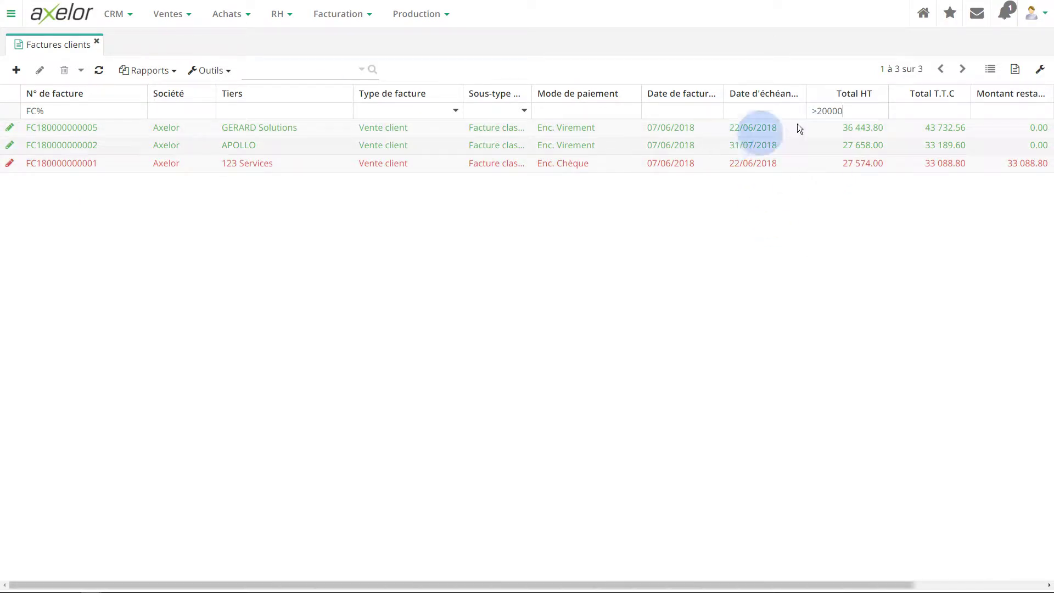
Step: Clear the filter values of both the Total HT and N° de facture columns
double_click(852, 111)
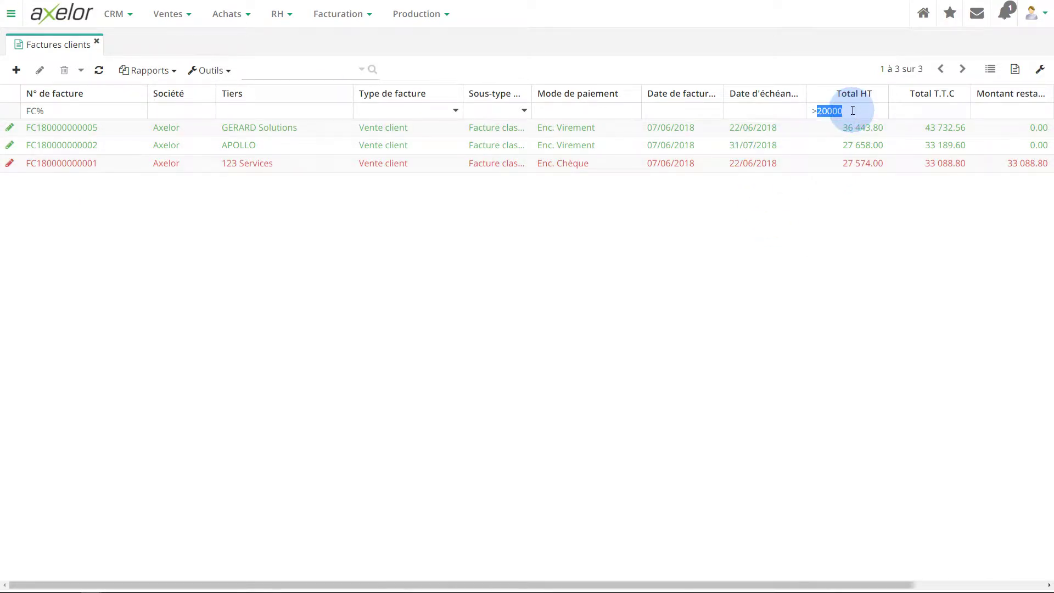
key(BackSpace)
key(BackSpace)
double_click(58, 111)
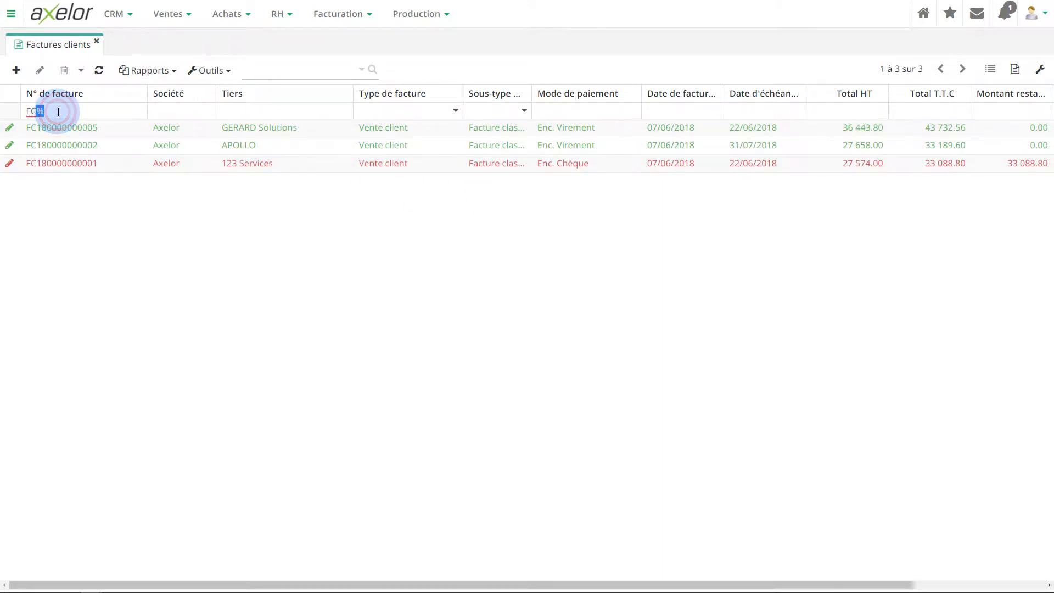
key(BackSpace)
key(BackSpace)
key(BackSpace)
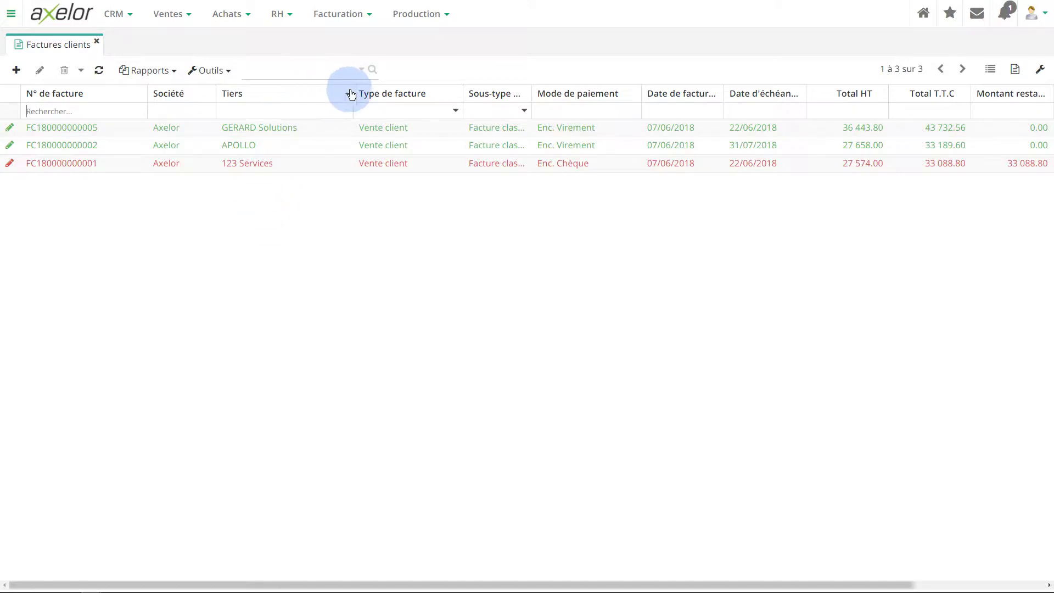
Step: Apply the predefined Validé filter from the advanced search and check the État column
click(360, 69)
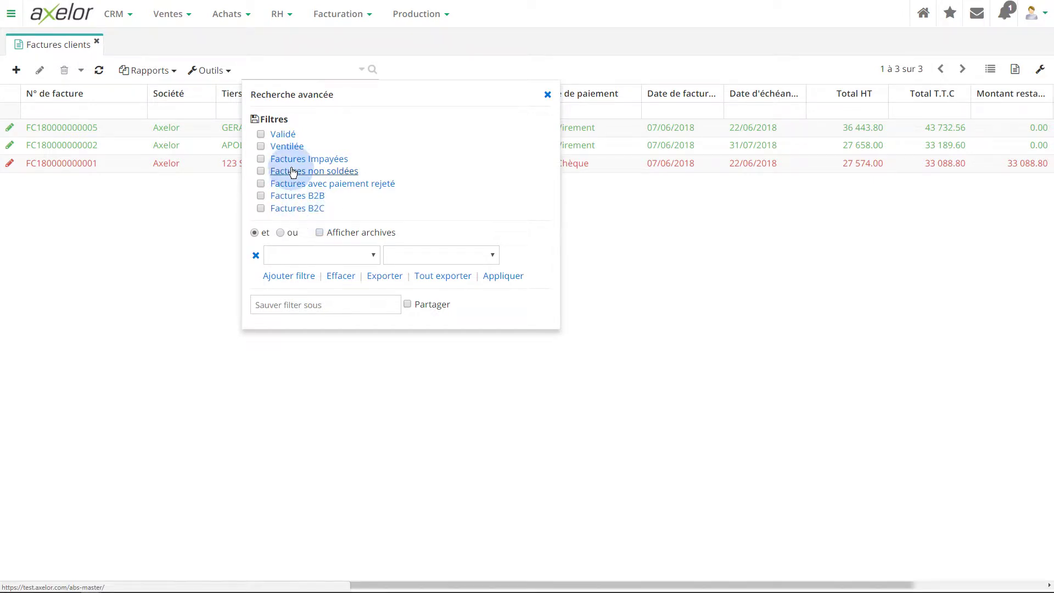
click(282, 136)
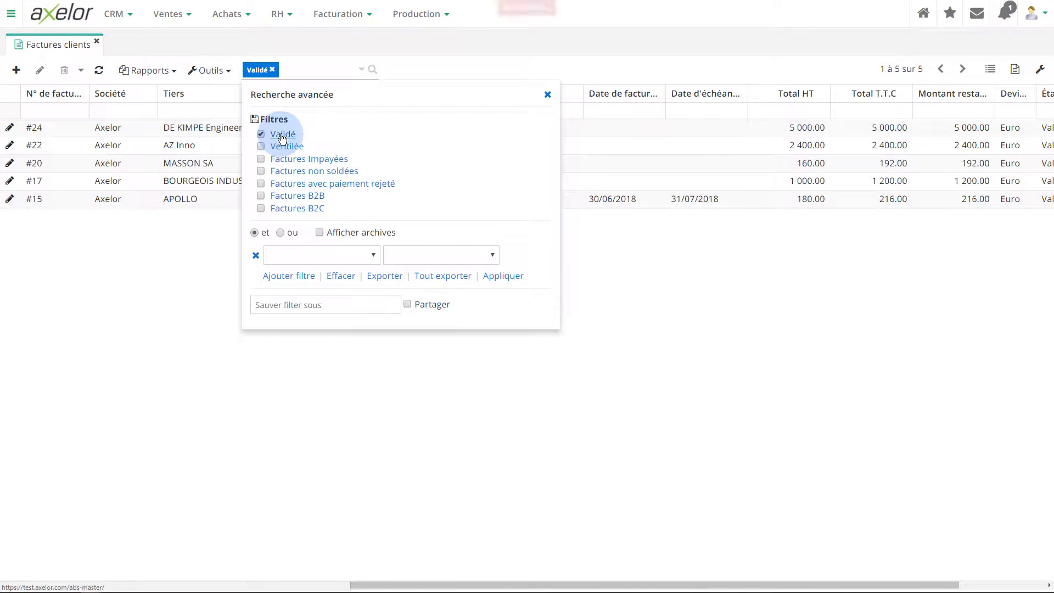
drag(686, 584, 774, 584)
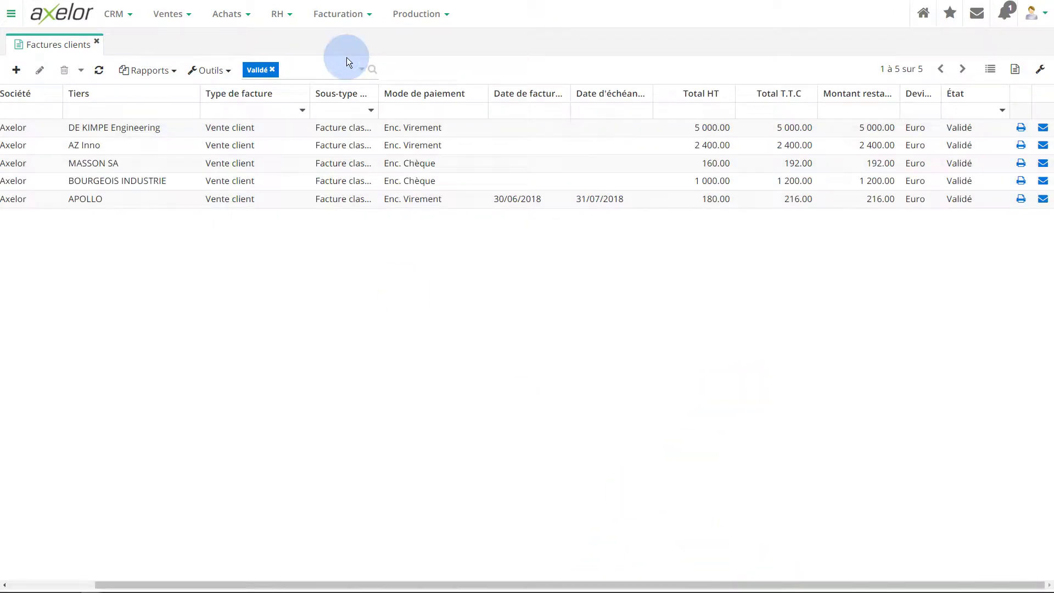
Step: Switch the advanced search to the predefined Ventilée filter
click(361, 68)
click(307, 147)
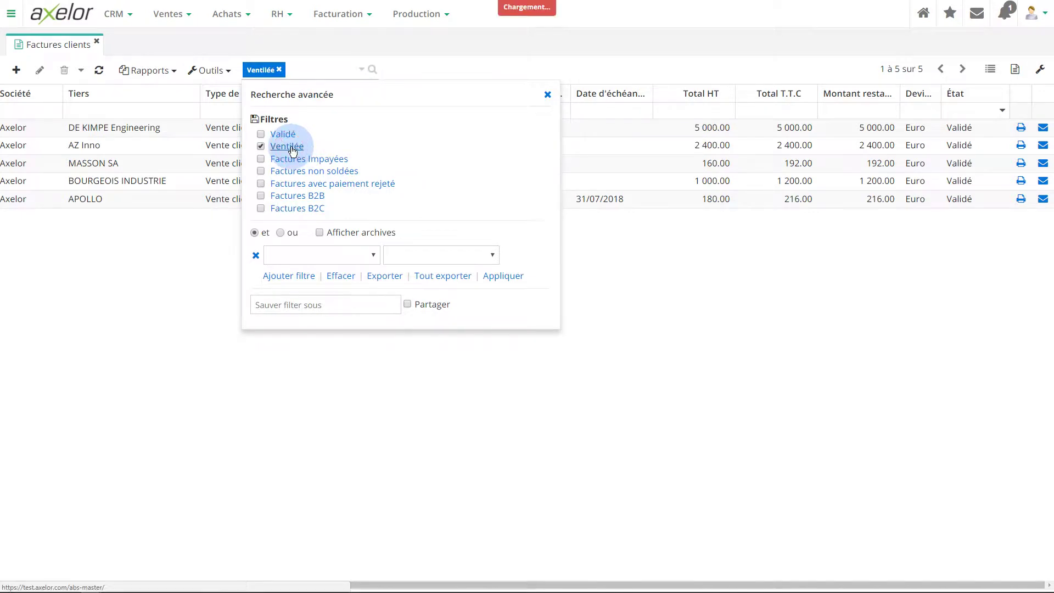
Step: Apply the predefined Factures Impayées filter to view the unpaid invoices, and clear it again
click(301, 158)
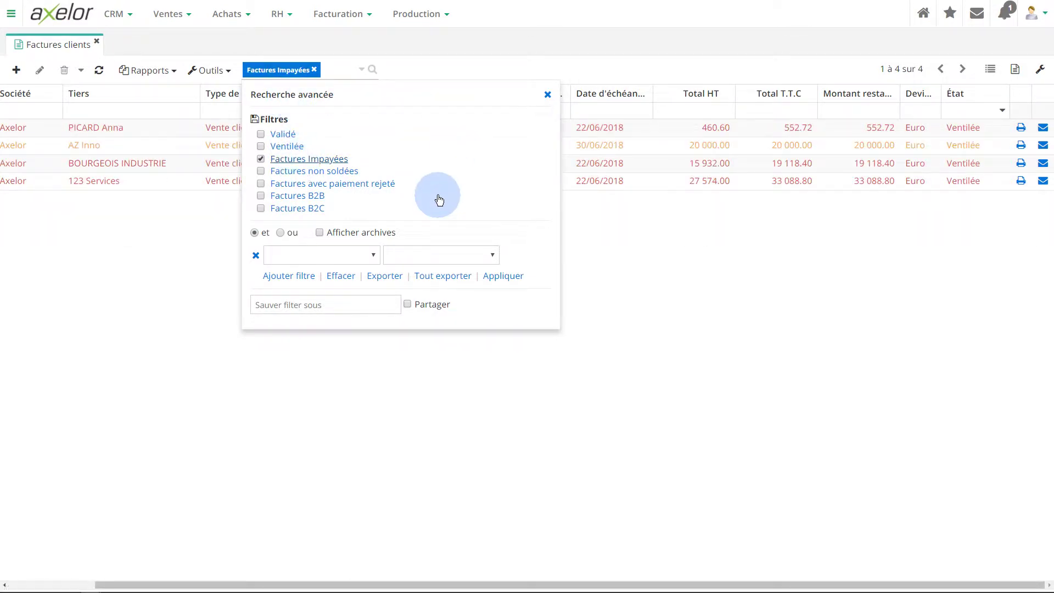
click(277, 157)
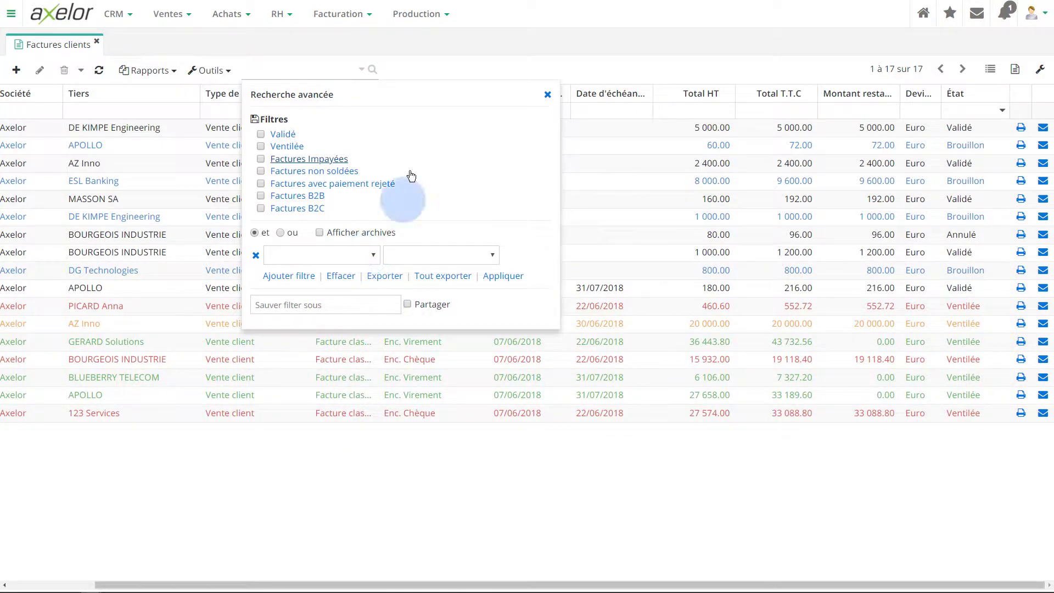
Step: Browse the fields available for a custom filter in the advanced search and select Blocage recouvrement
click(360, 69)
click(360, 70)
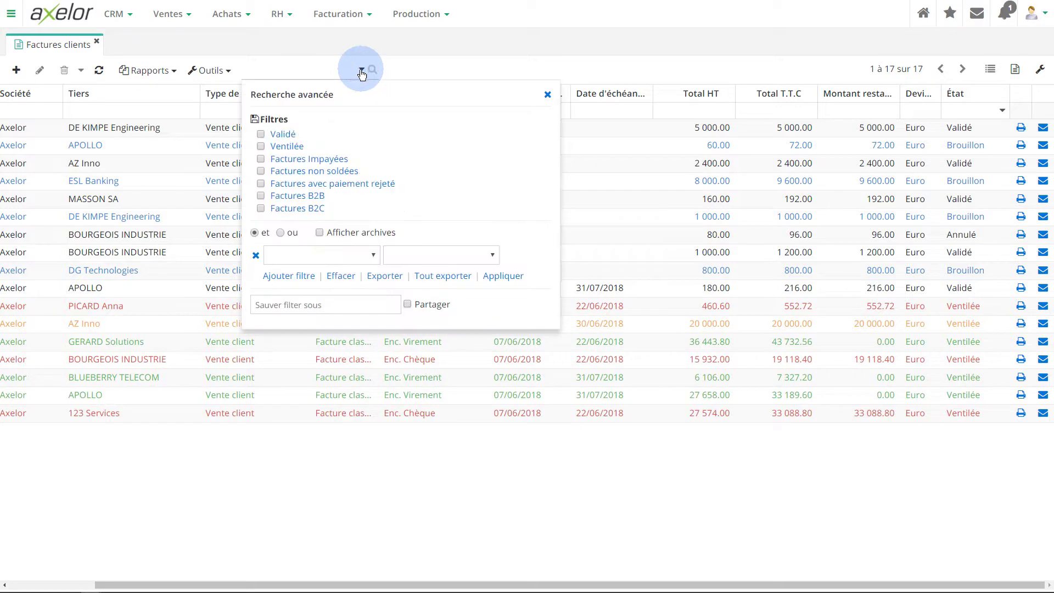
click(369, 262)
scroll(360, 346, down, 10)
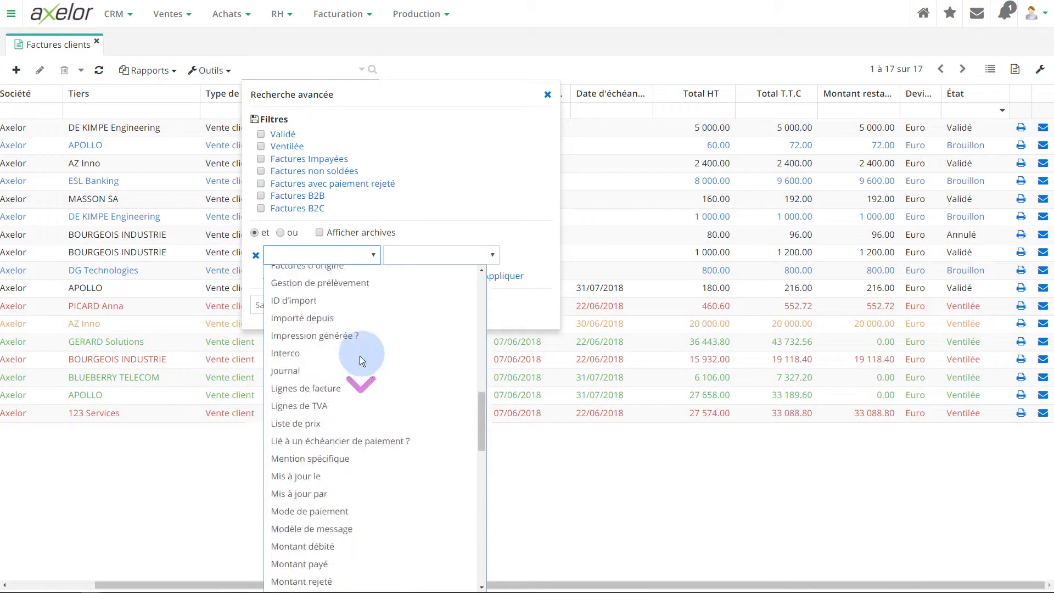
scroll(359, 356, down, 5)
scroll(358, 356, up, 15)
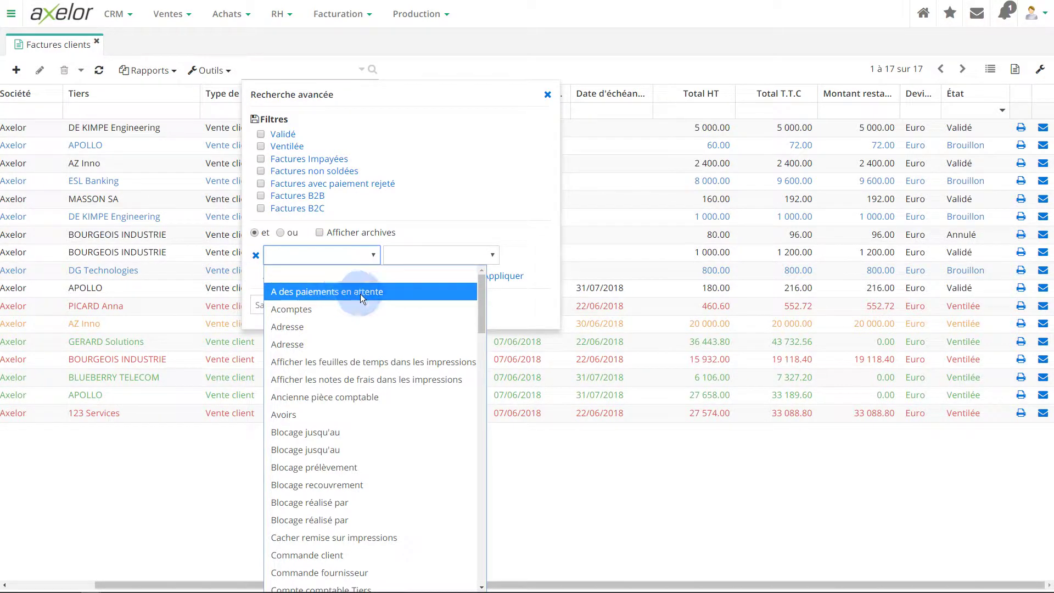
key(b)
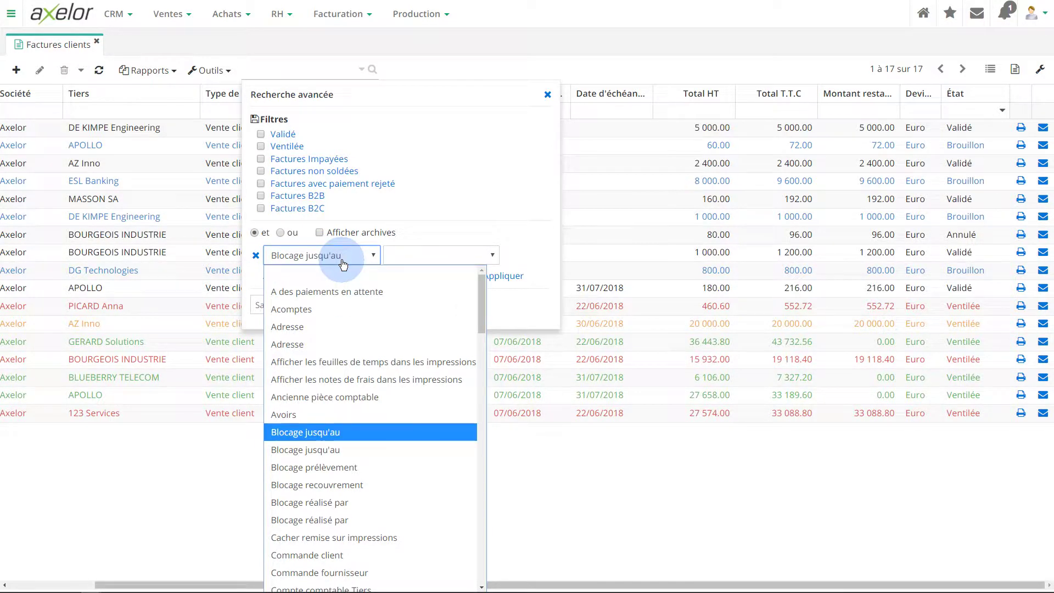
key(Down)
key(Down)
key(Down)
key(Return)
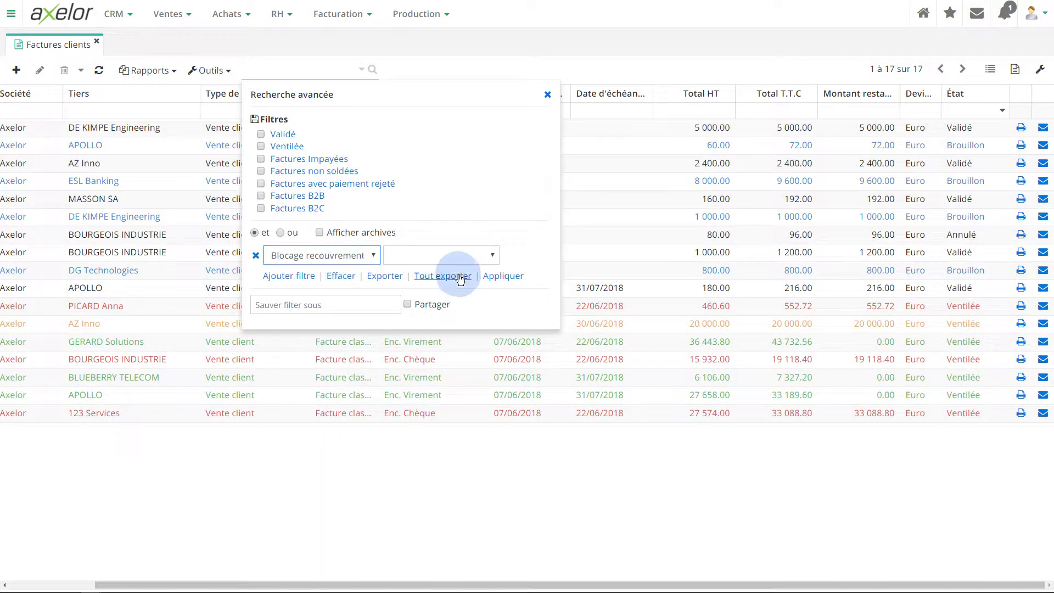
Step: Set the Blocage recouvrement condition to "est vrai" and apply the custom filter
click(458, 255)
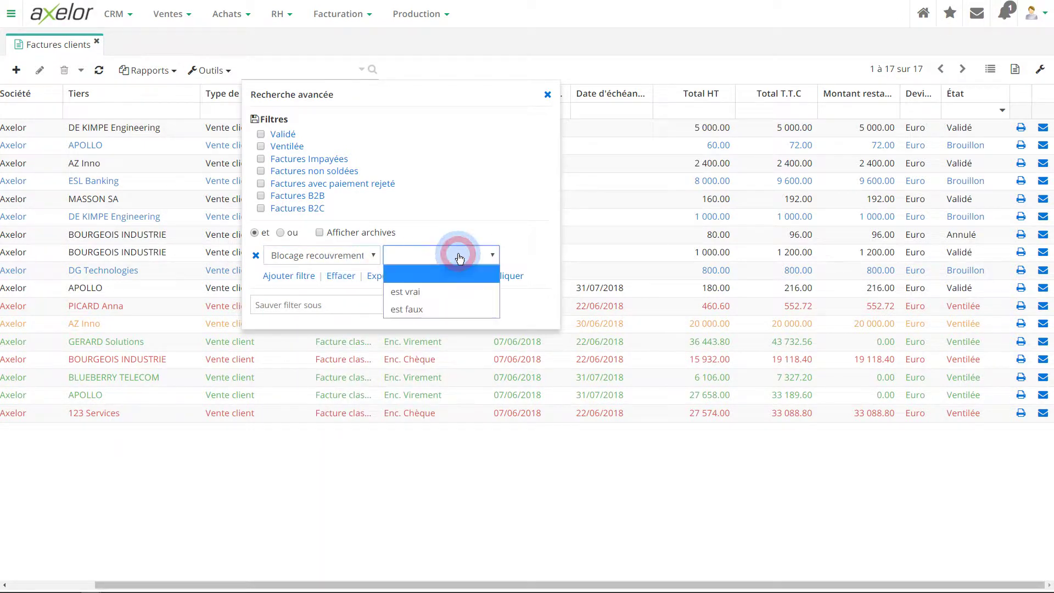
click(415, 295)
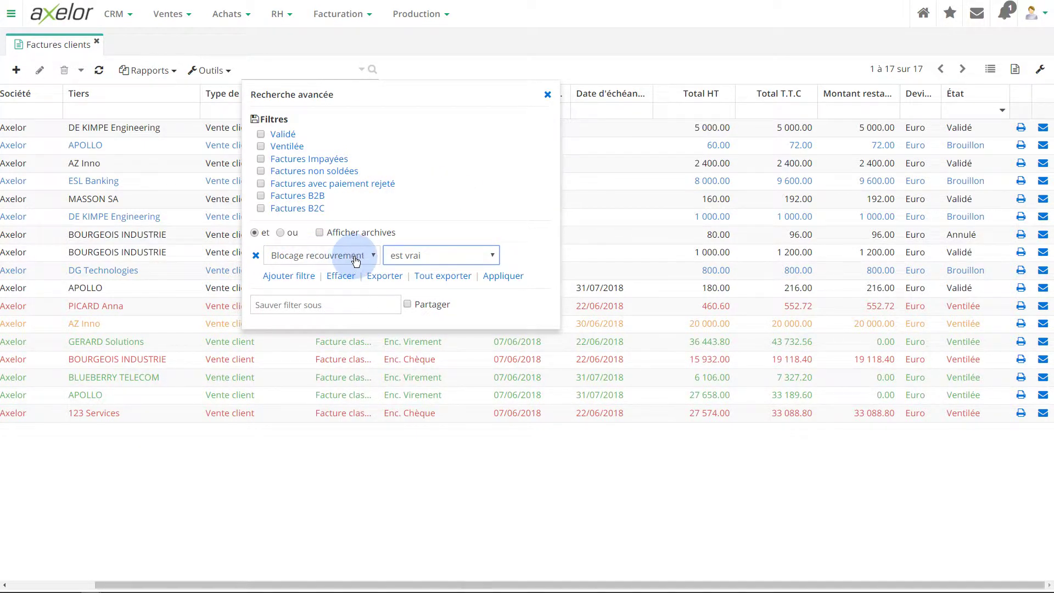
click(490, 254)
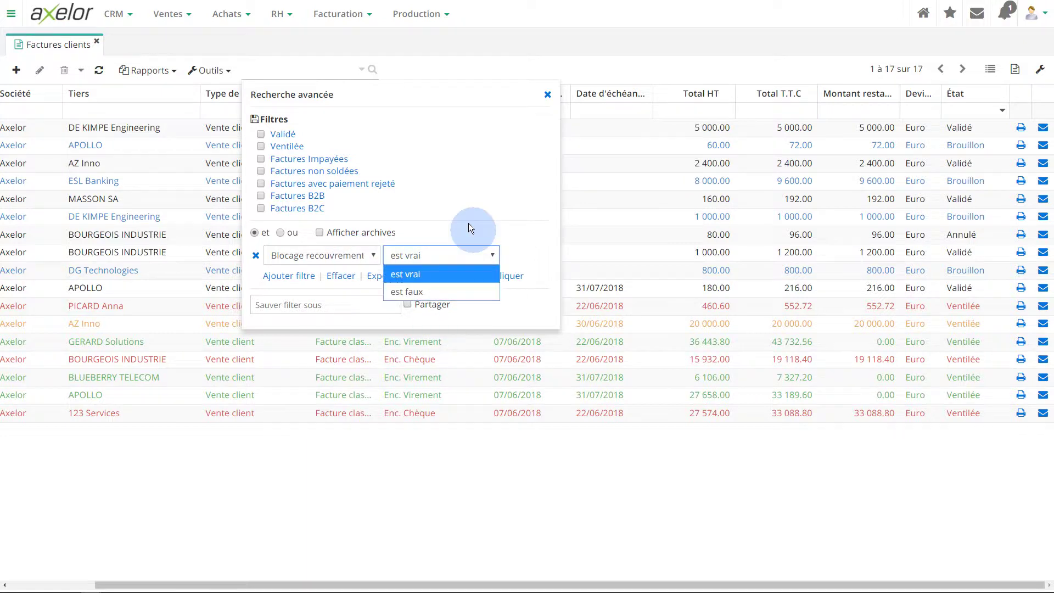
click(416, 273)
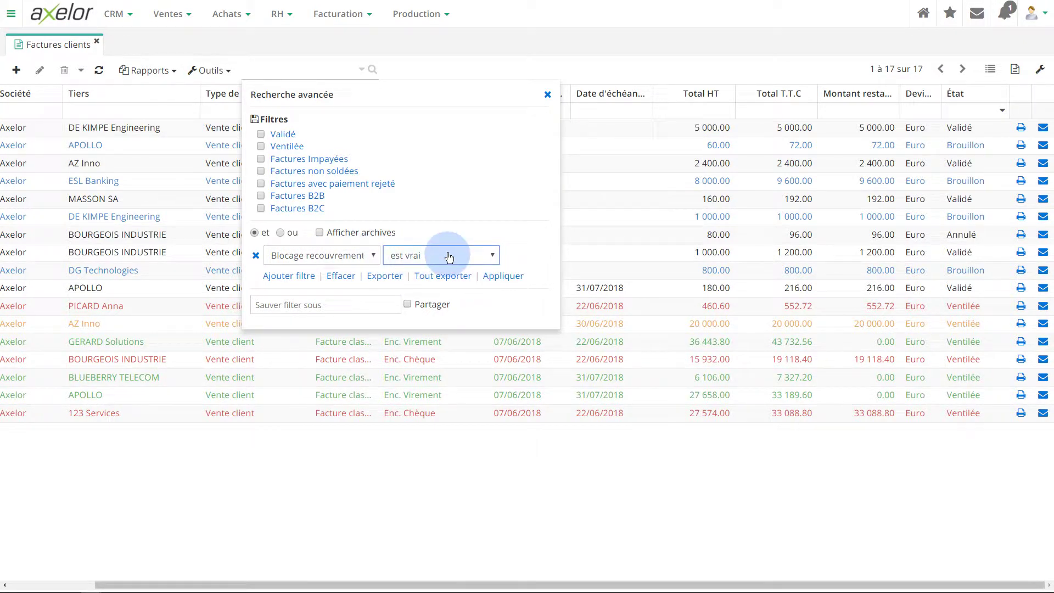
click(503, 276)
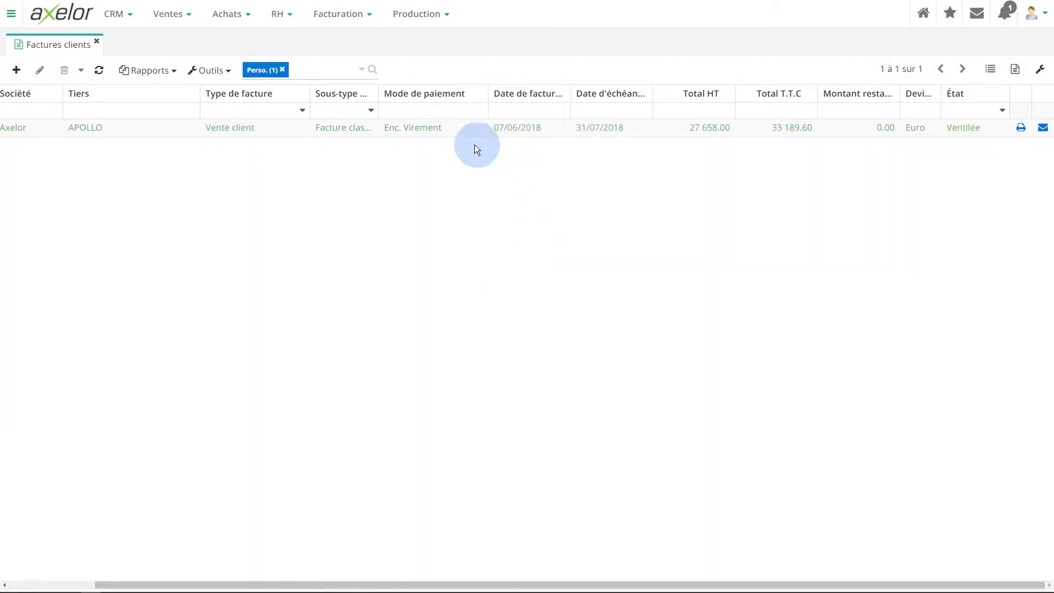
Step: Open the filtered APOLLO invoice, check Blocage recouvrement among its Blocages details, and return to the invoice list
click(408, 130)
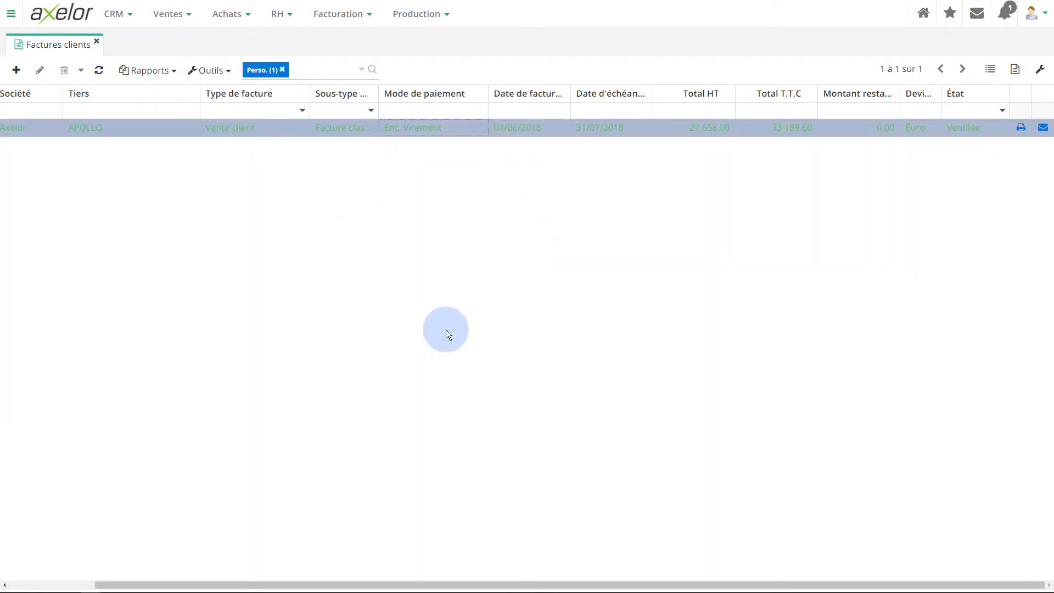
double_click(410, 127)
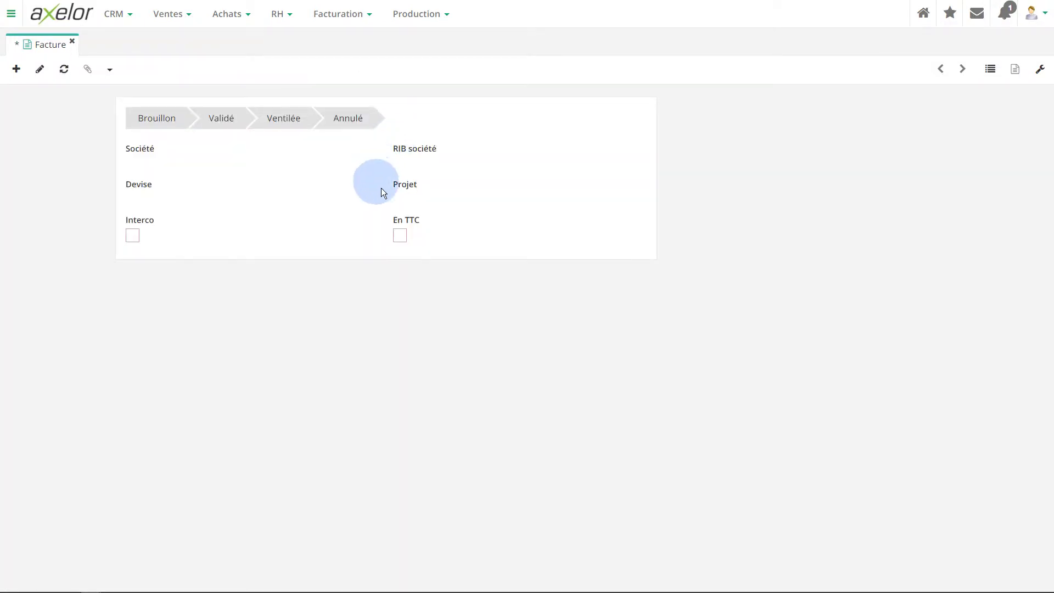
scroll(494, 387, down, 4)
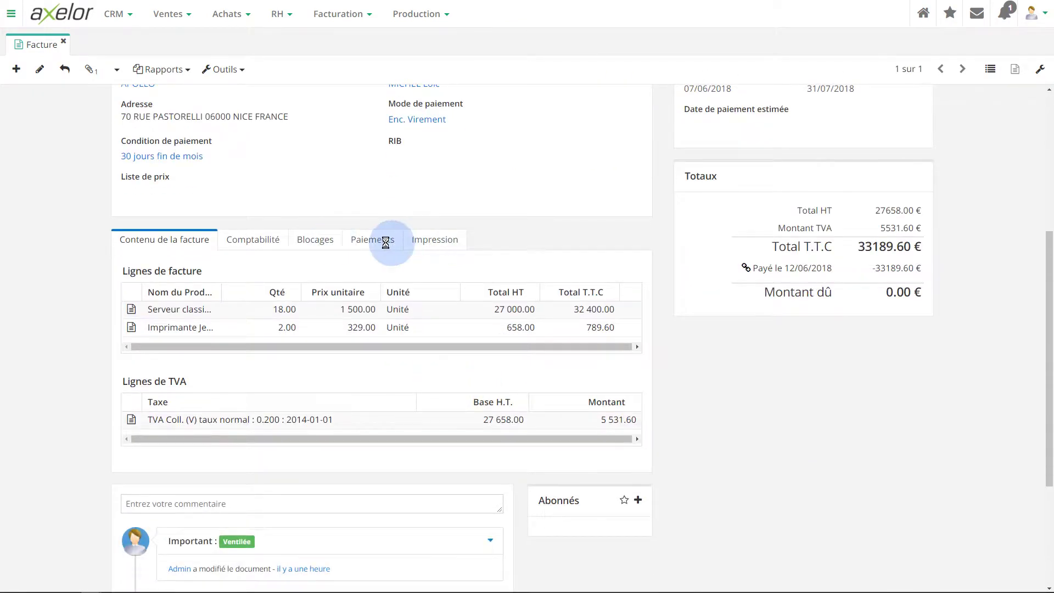
click(314, 240)
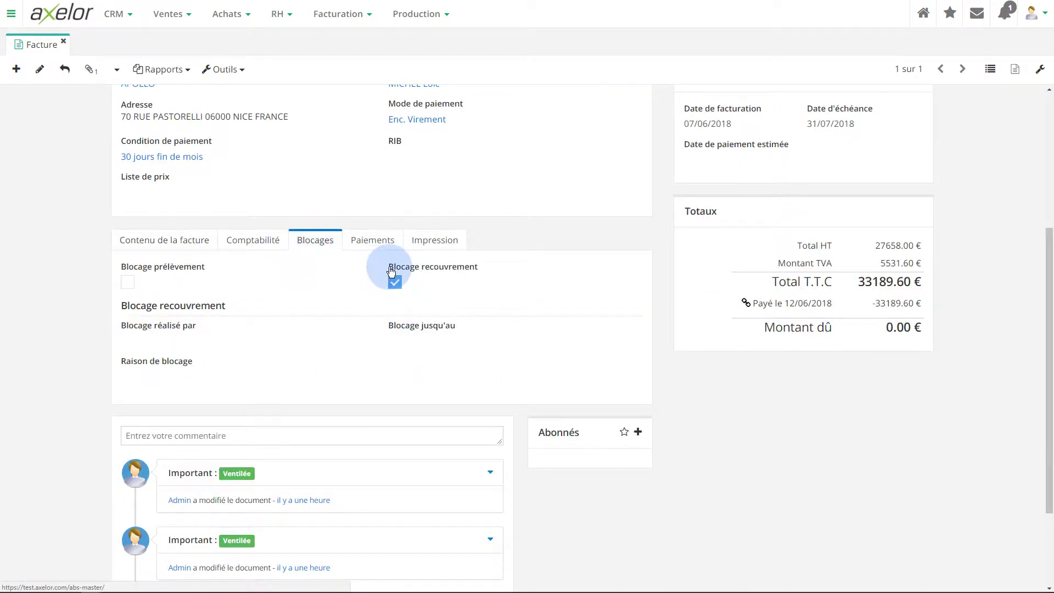
click(990, 69)
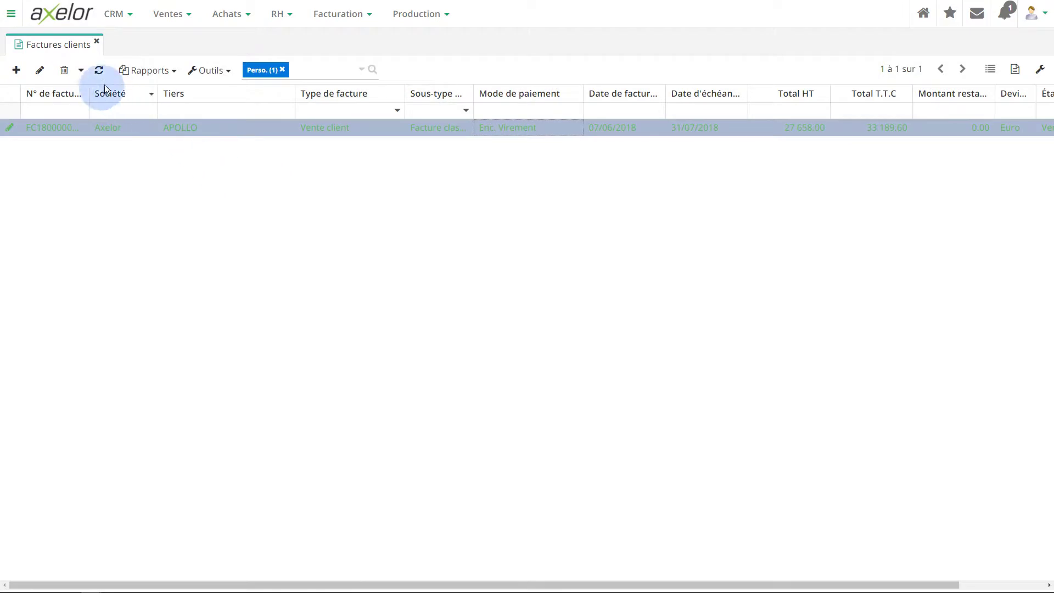
Step: Replace the custom filter with Total HT "compris entre" 5000 and 10000, and apply it
click(282, 70)
click(359, 69)
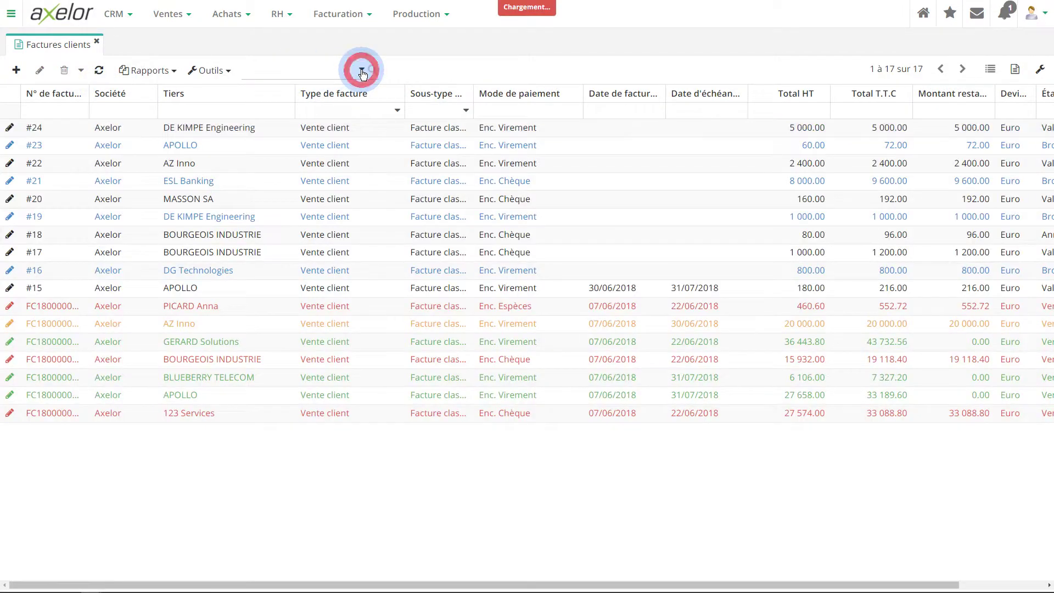
click(352, 255)
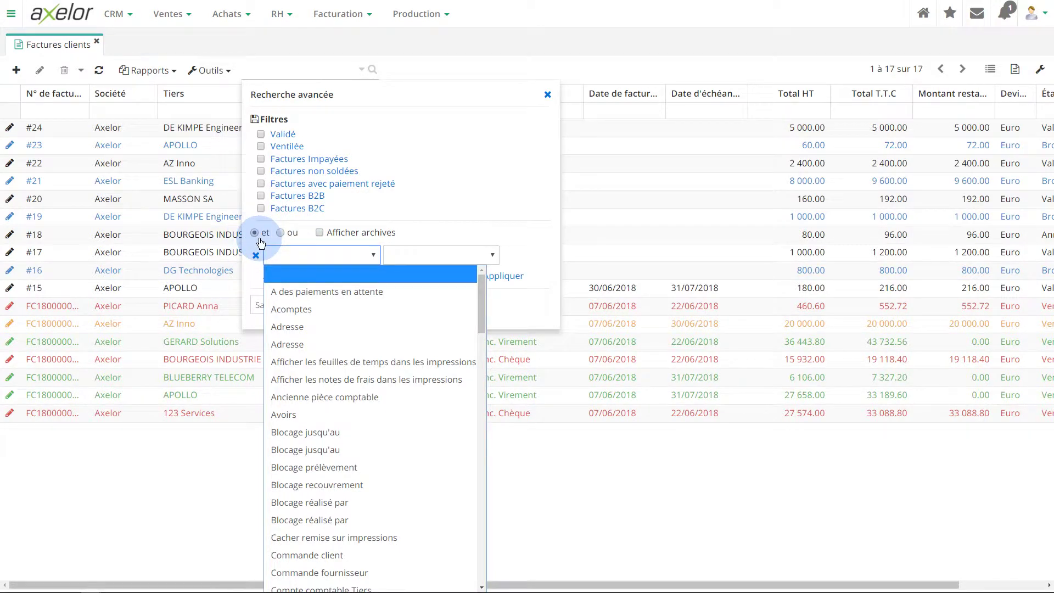
click(348, 258)
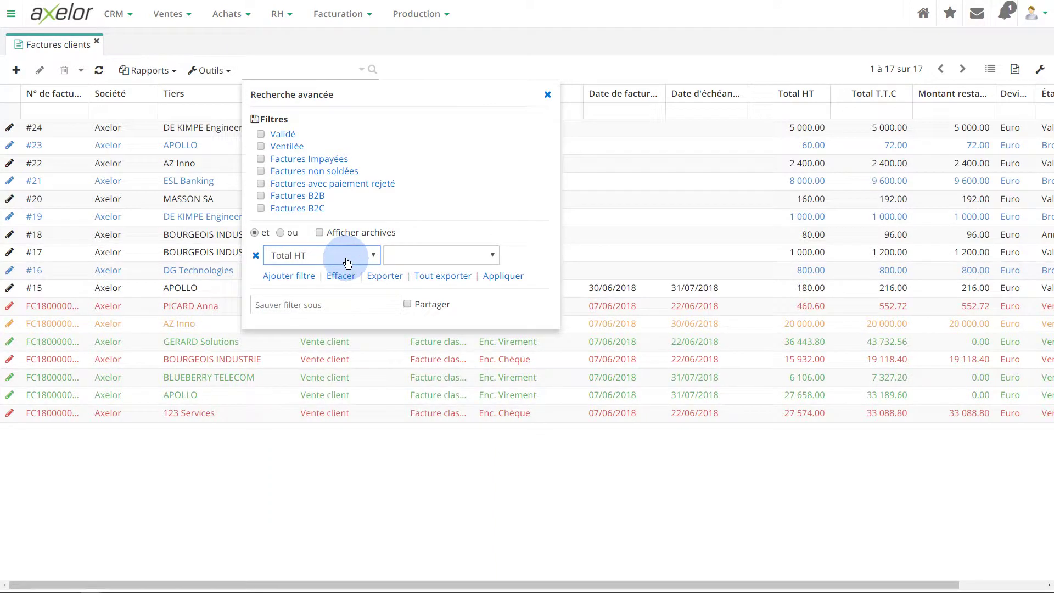
click(439, 254)
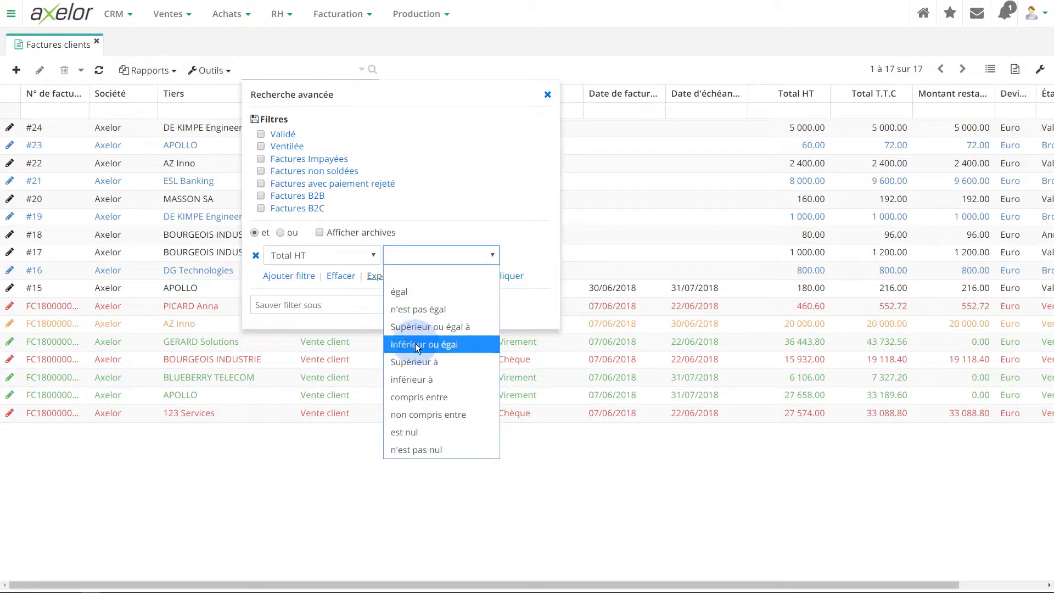
click(418, 396)
click(560, 253)
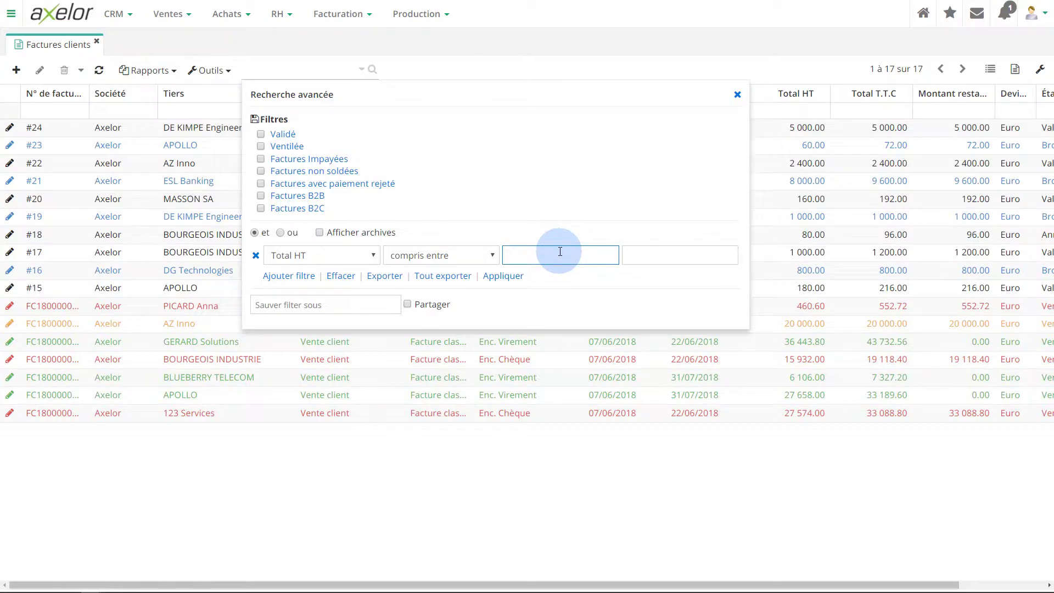
click(666, 254)
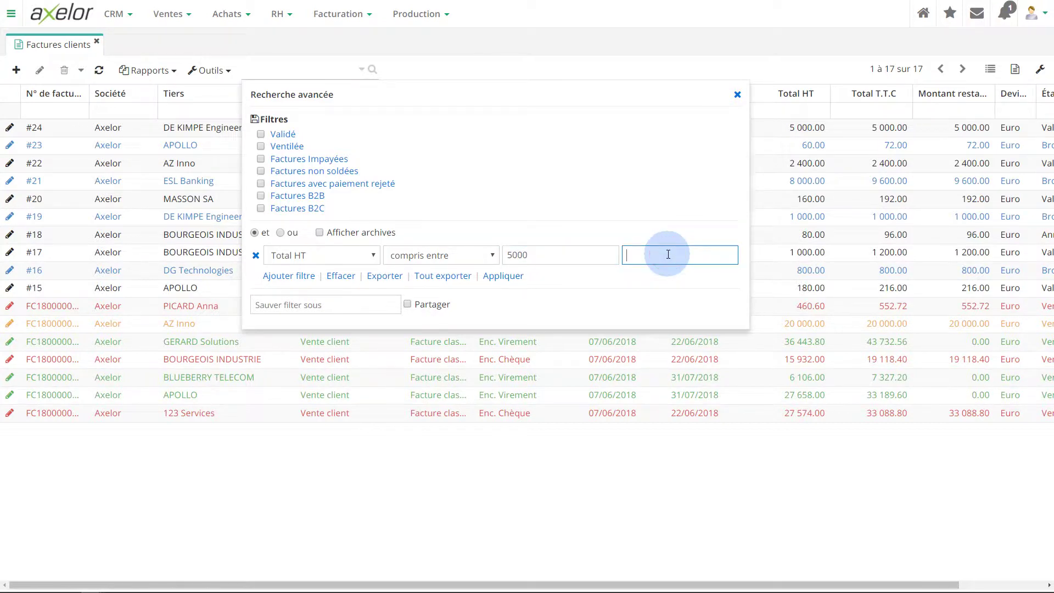
click(503, 276)
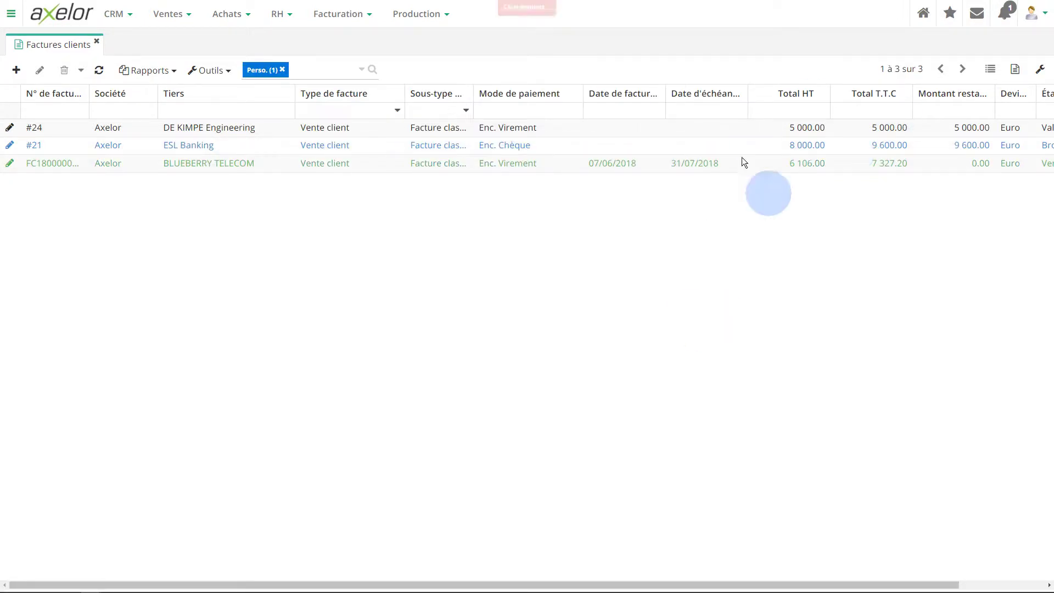
Step: Add a second criterion to the advanced search on Date de facturation with the "compris entre" operator
click(361, 69)
click(281, 276)
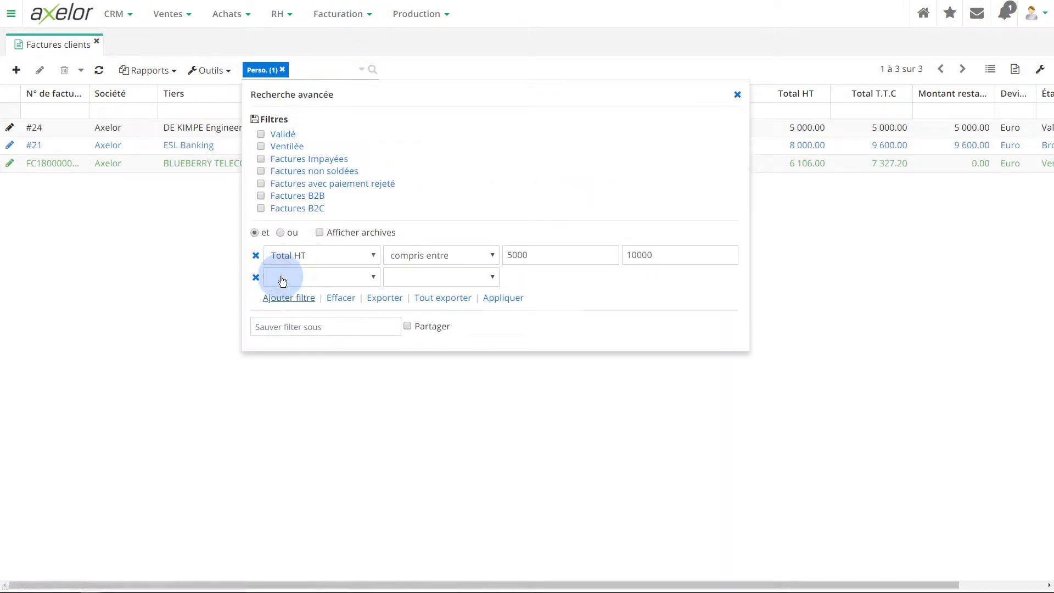
click(344, 279)
key(Down)
key(Down)
key(Up)
key(Return)
click(453, 282)
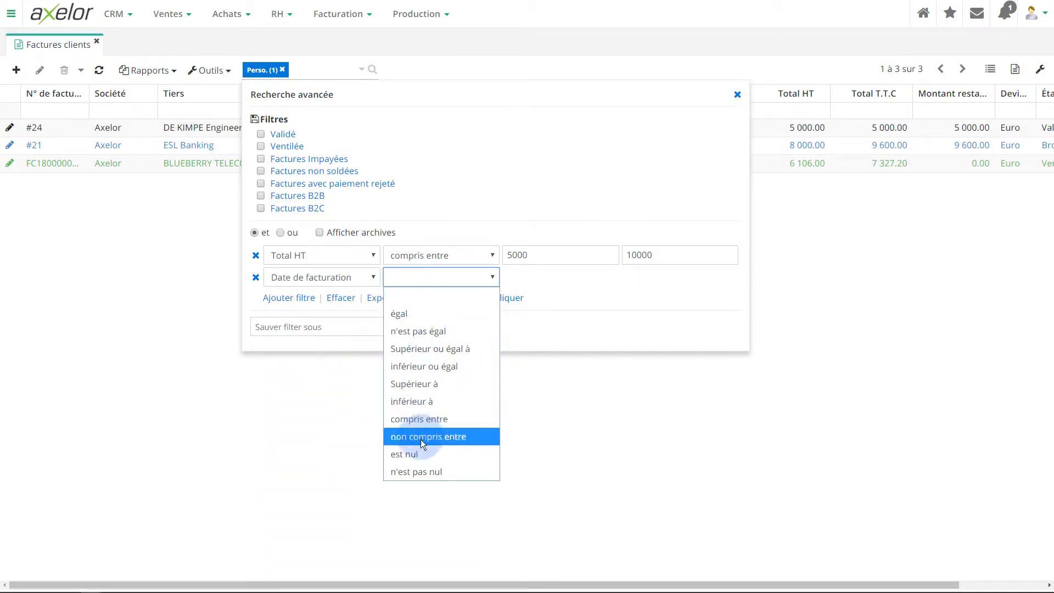
click(420, 418)
Step: Set the Date de facturation range from 01/06/2018 to 30/06/2018 and apply the combined filter
click(543, 274)
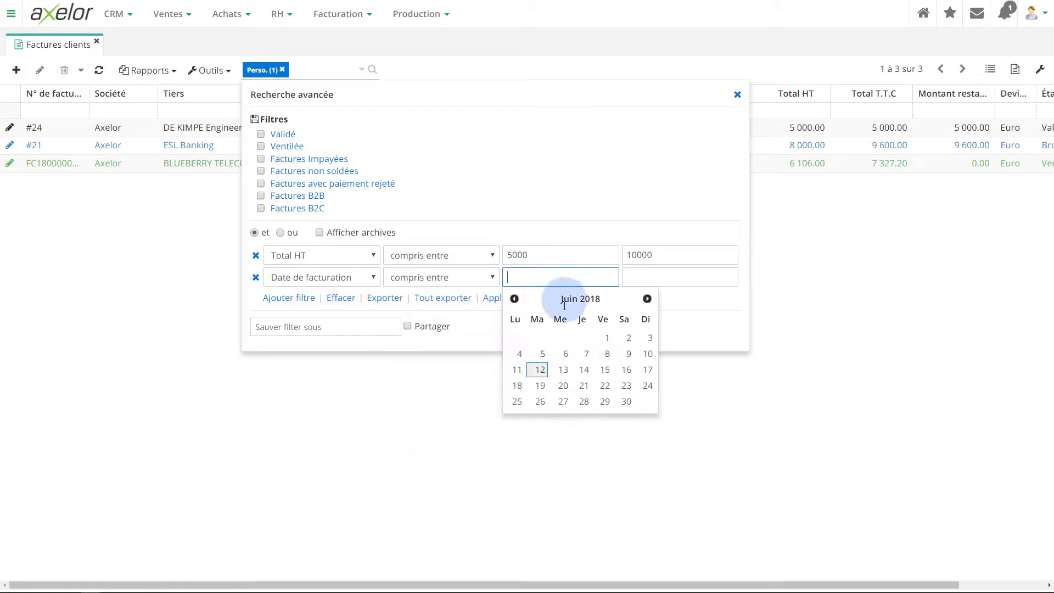
click(606, 338)
click(668, 276)
click(746, 402)
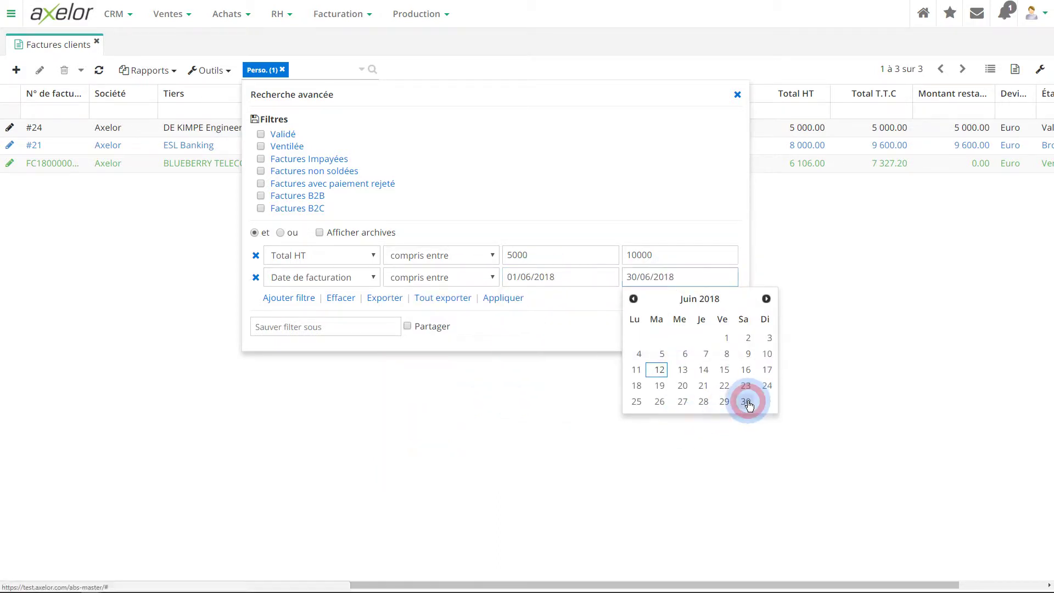
click(501, 297)
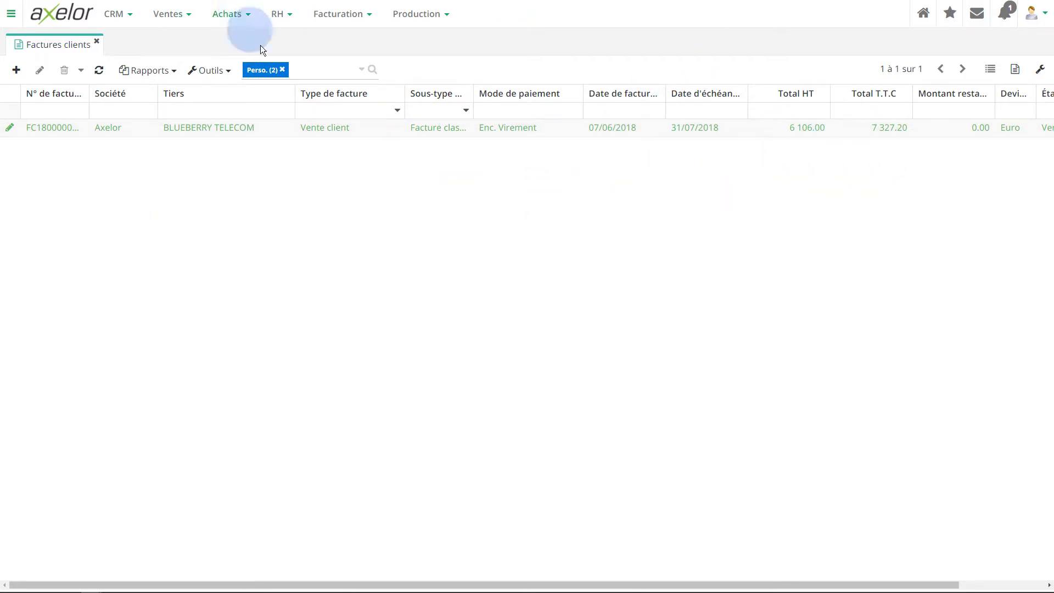
Step: Remove both the Total HT and Date de facturation criteria from the advanced search
mouse_move(191, 591)
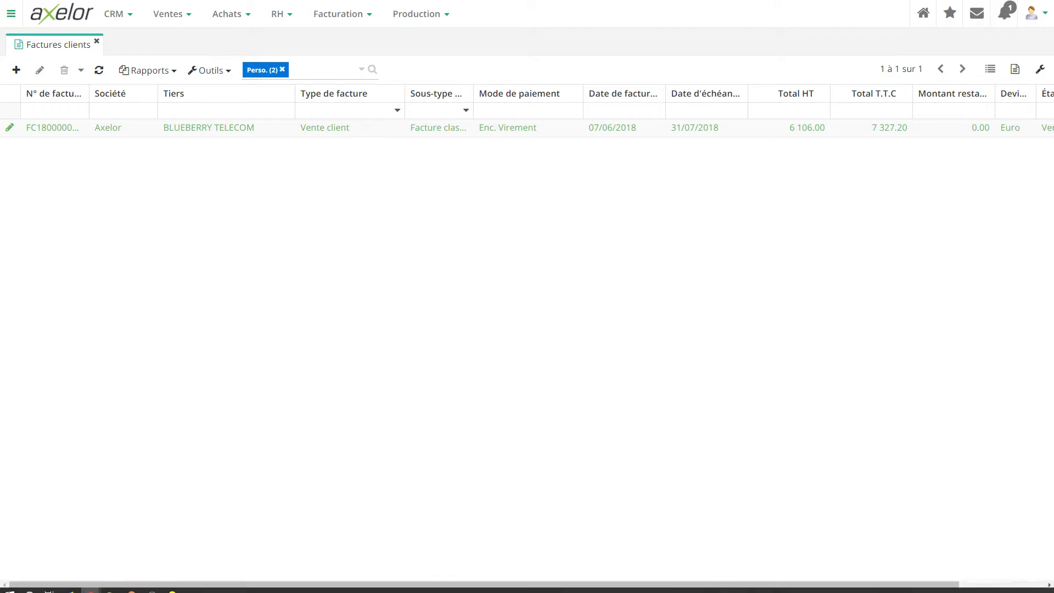
click(362, 72)
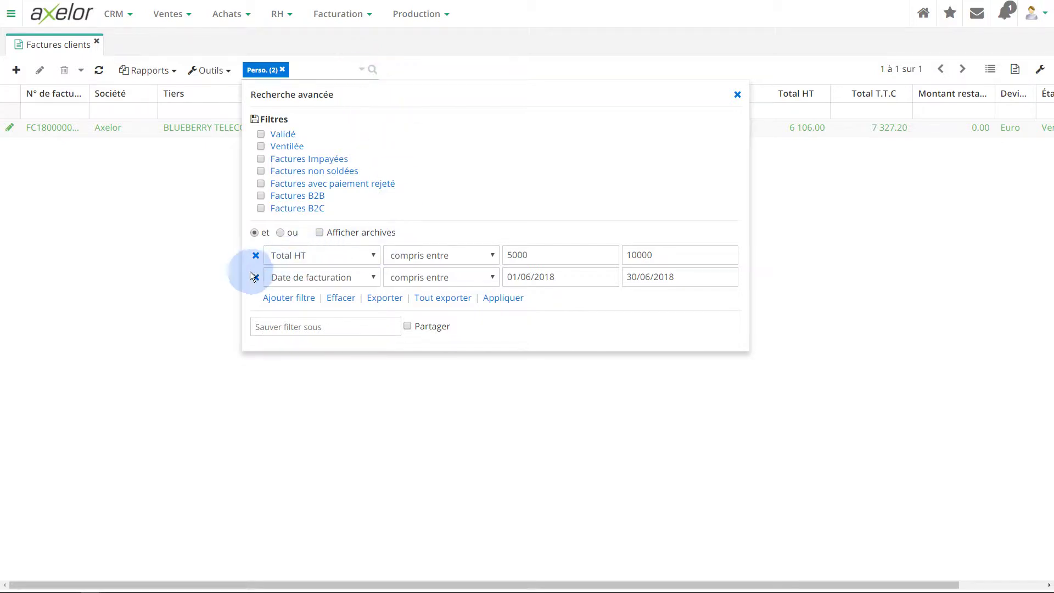
click(256, 255)
click(256, 257)
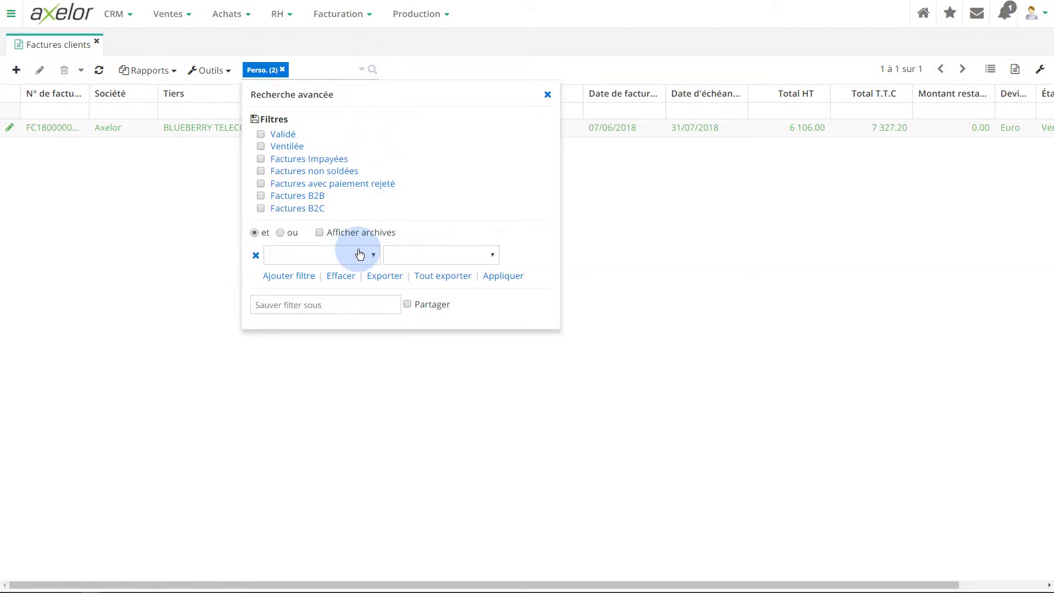
Step: Filter the customer invoices with the advanced-search criterion Mode de paiement "dans" Enc. Chèque
click(358, 256)
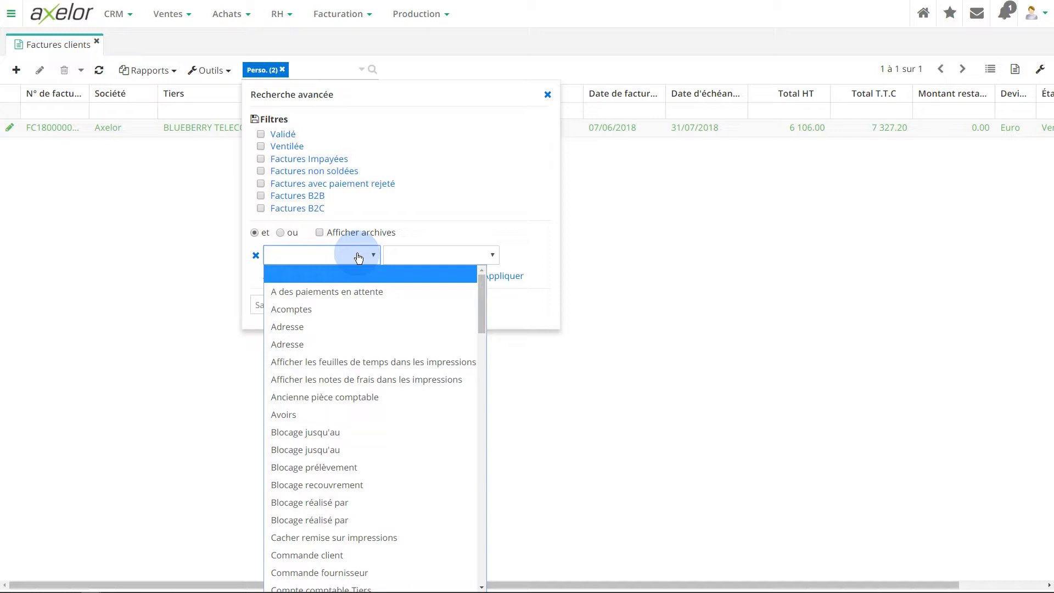
text(mode)
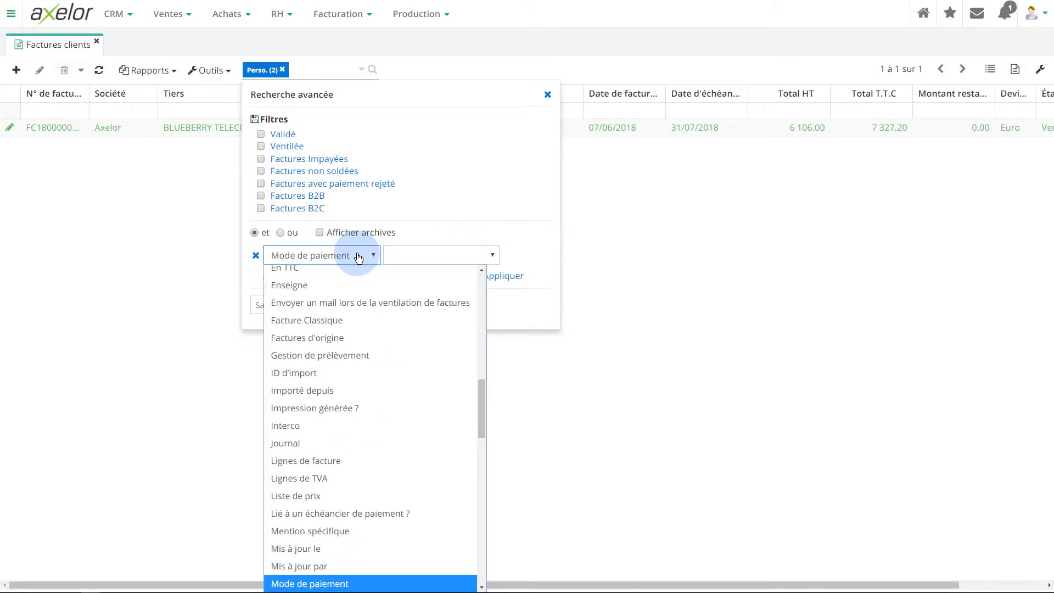
key(Return)
click(458, 256)
click(425, 329)
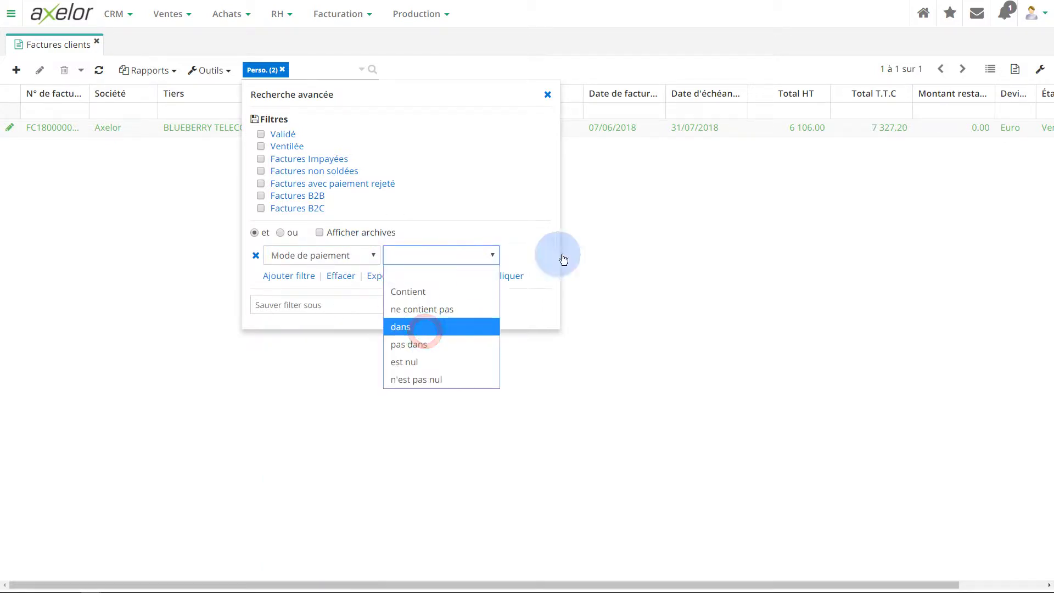
click(581, 256)
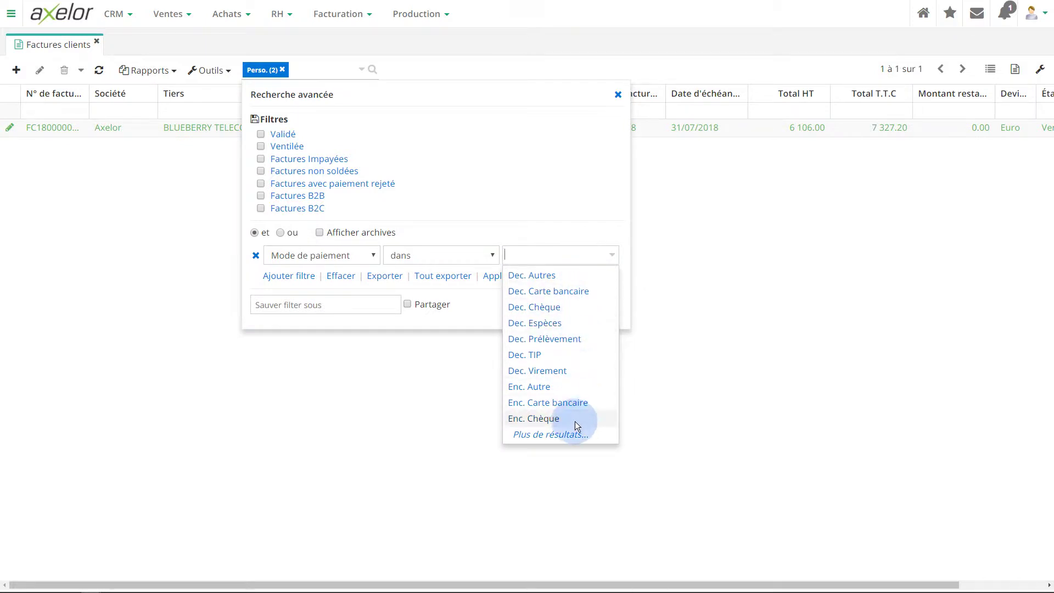
click(553, 419)
click(498, 277)
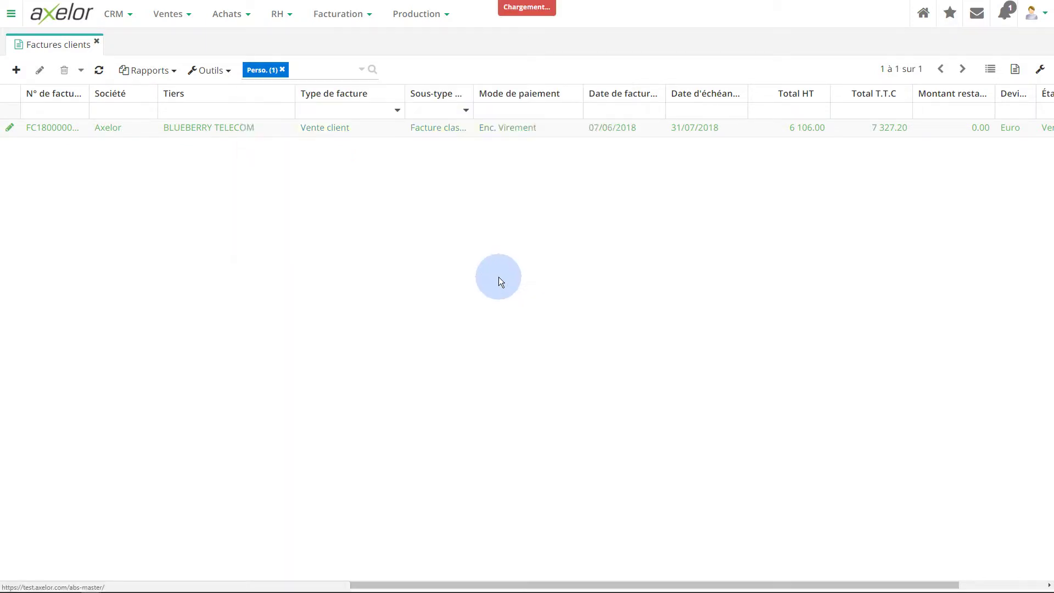
Step: Add the criterion État "égal" Ventilée to the payment-mode criterion and apply the combined filter
click(361, 70)
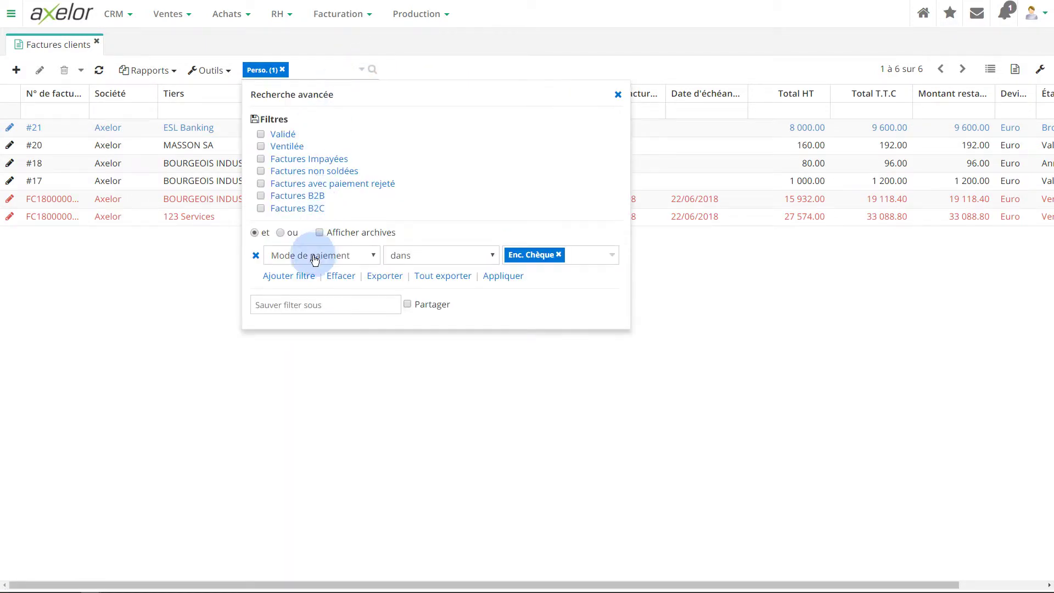
click(282, 277)
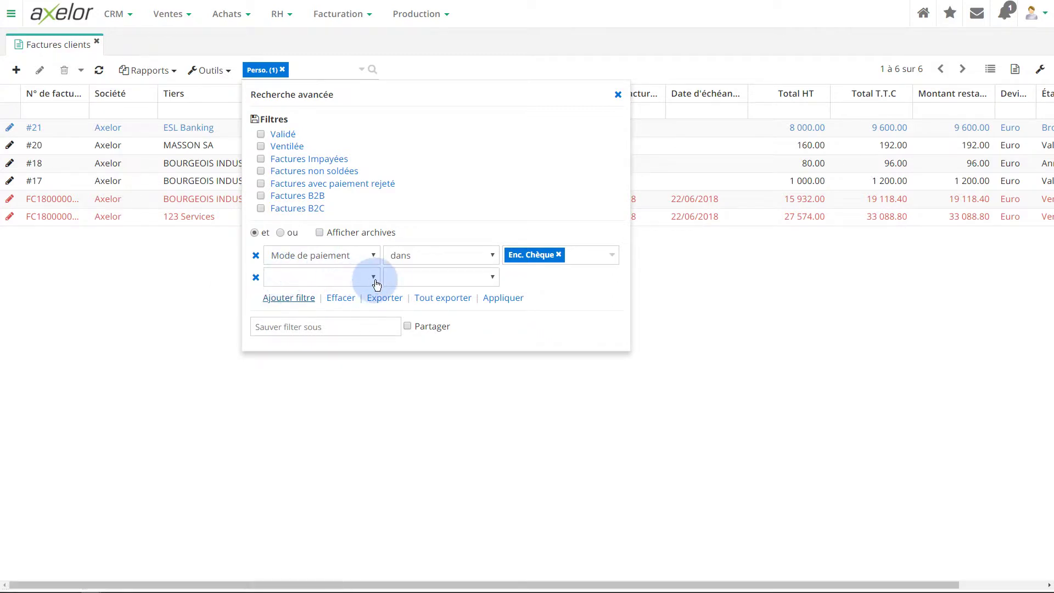
click(367, 281)
scroll(357, 384, down, 20)
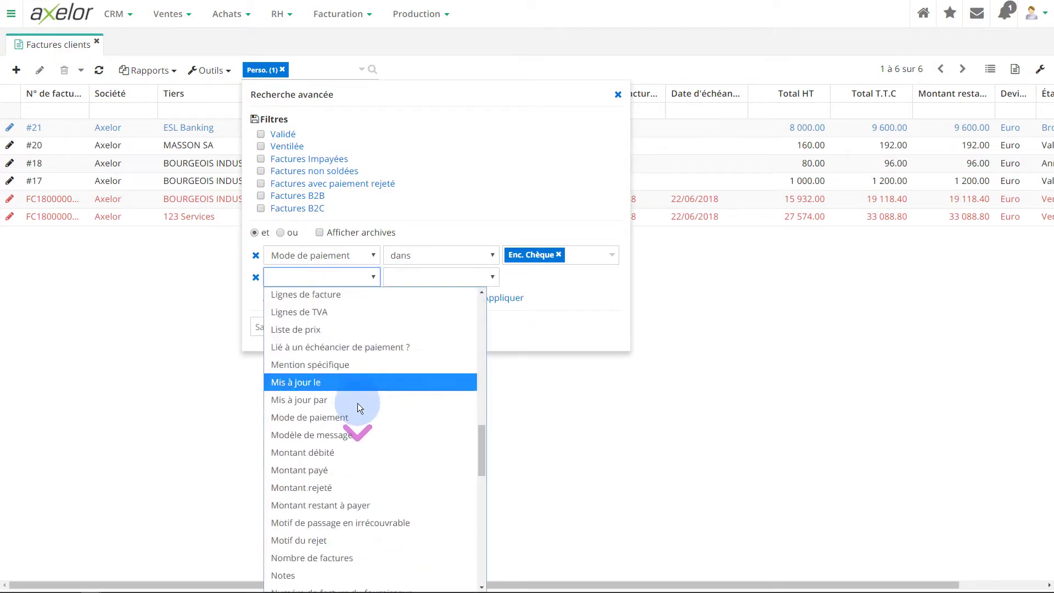
click(300, 584)
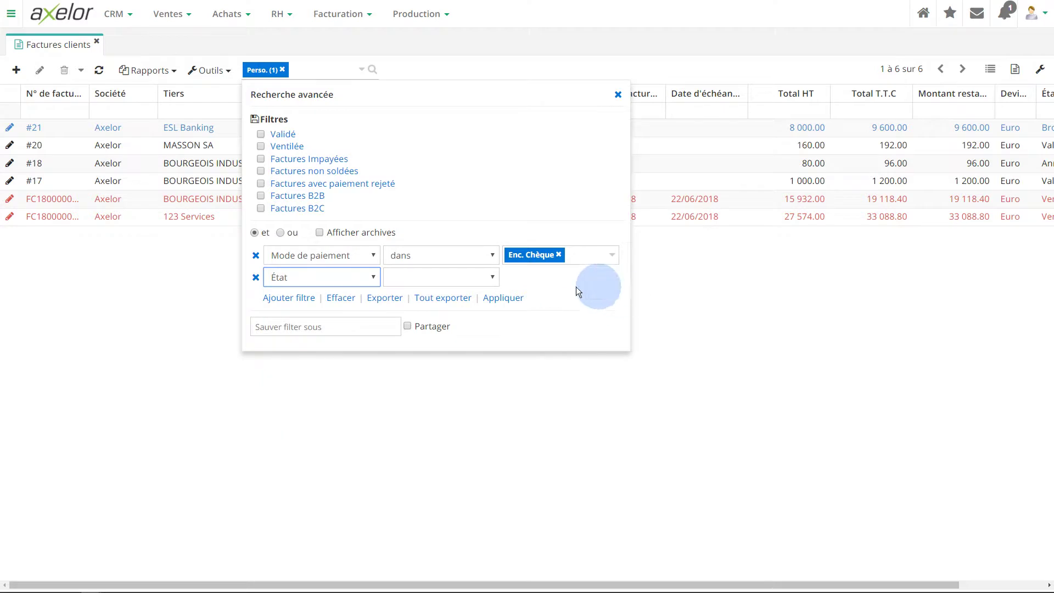
click(475, 284)
click(420, 321)
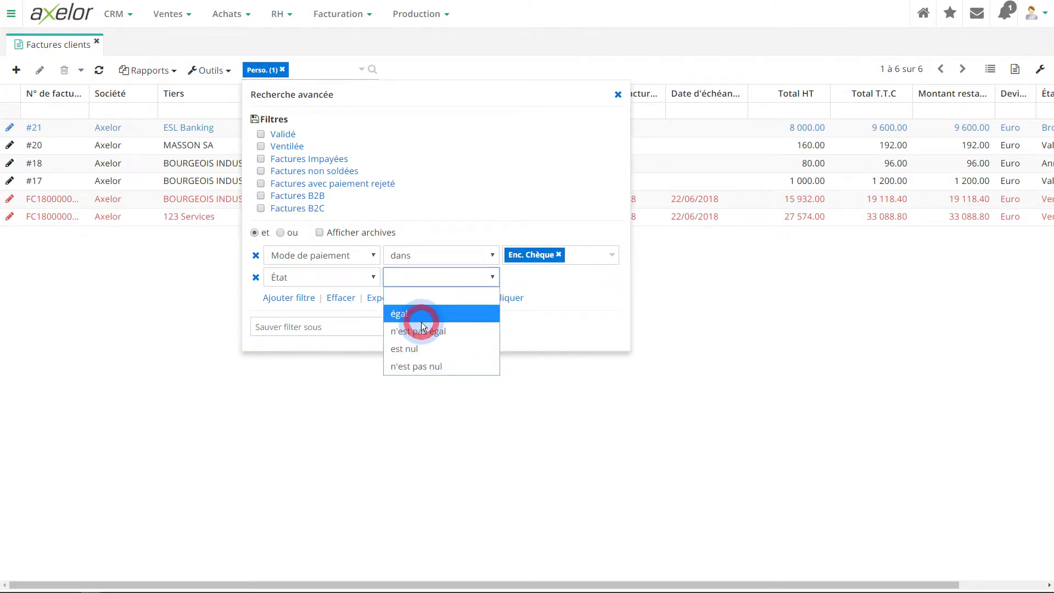
click(557, 276)
click(530, 345)
click(503, 297)
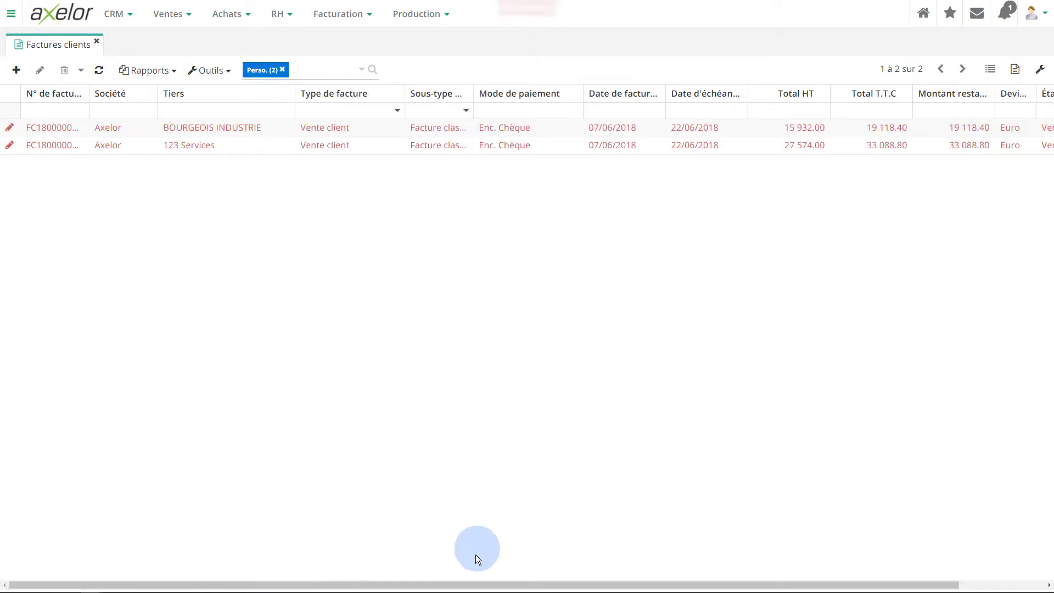
drag(460, 586, 646, 585)
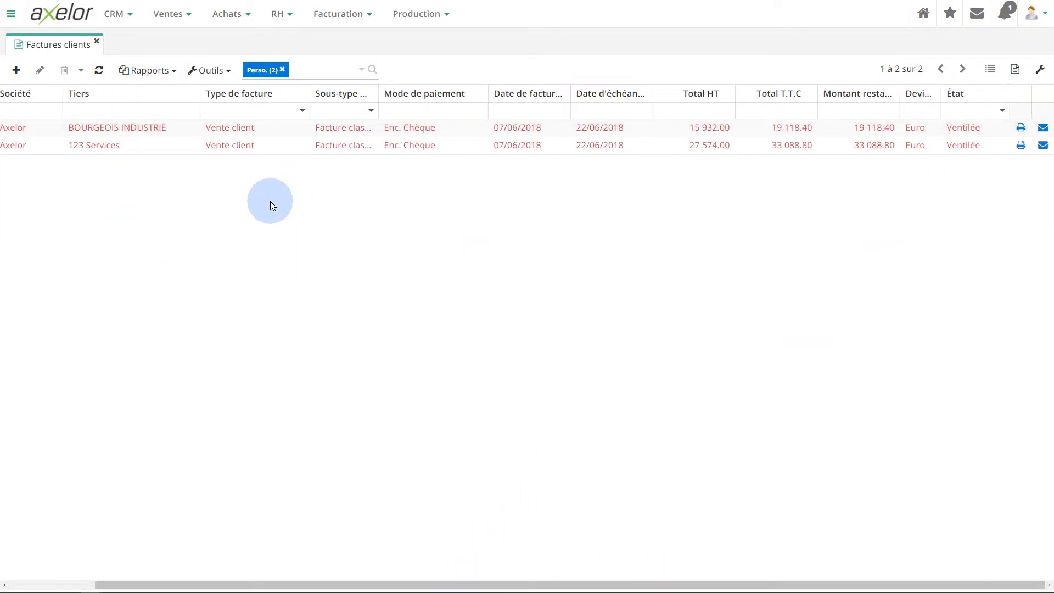
Step: Save the combined advanced-search criteria as a personal filter named "Ventilées par chèque"
click(362, 69)
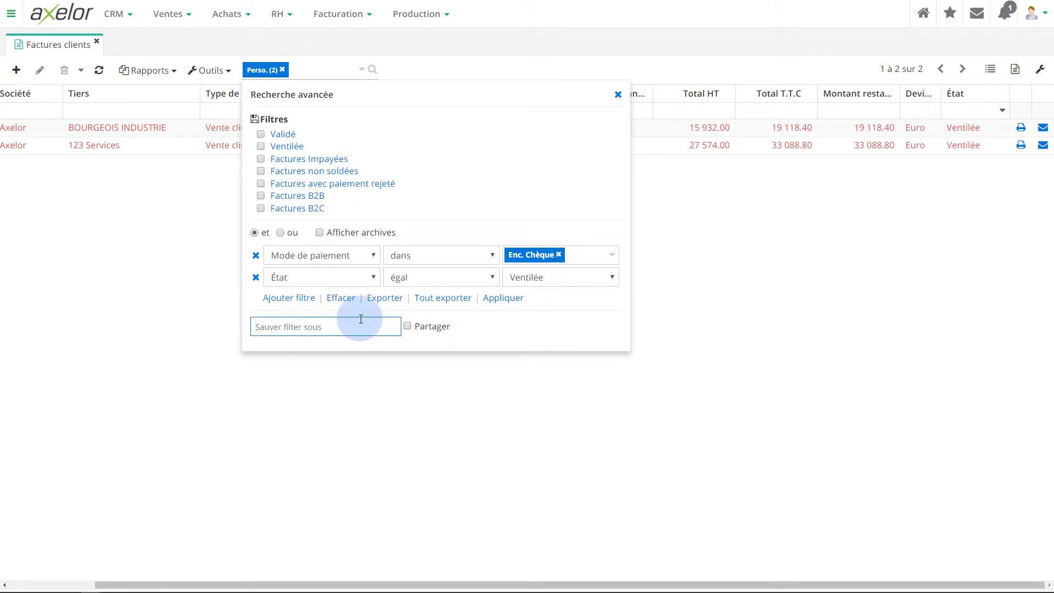
text(Par chèque)
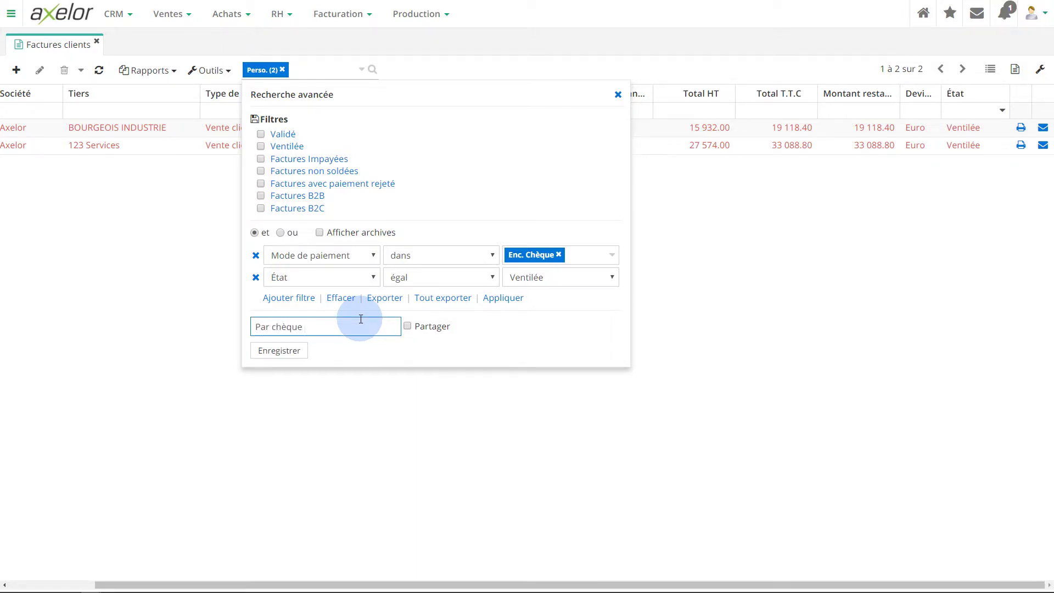
key(BackSpace)
key(BackSpace)
key(BackSpace)
key(BackSpace)
key(BackSpace)
key(BackSpace)
key(BackSpace)
key(BackSpace)
key(BackSpace)
key(BackSpace)
text(V)
click(278, 350)
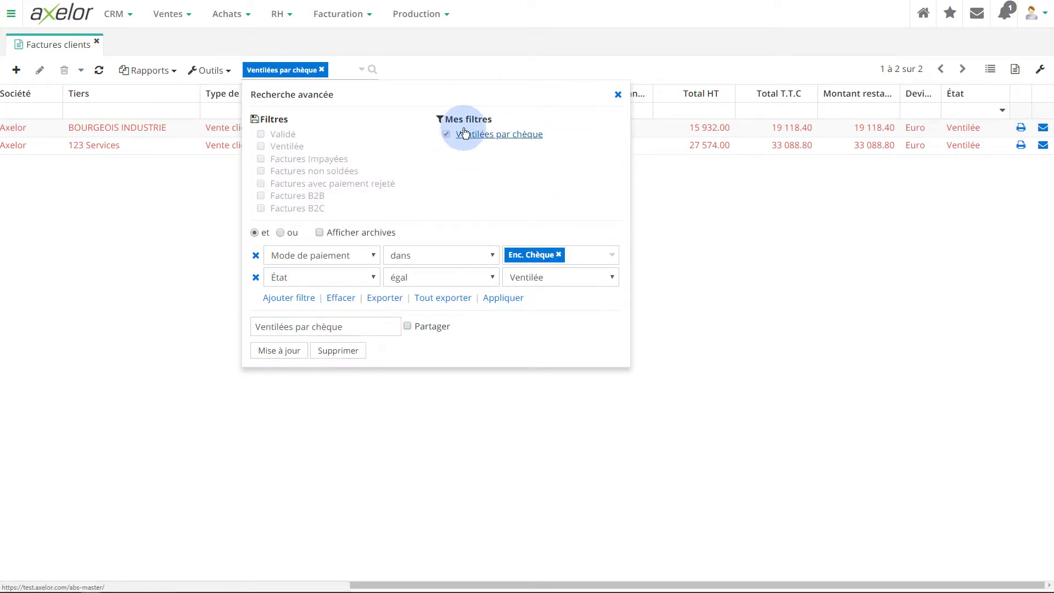
Step: Close the advanced search, then close and reopen the Factures clients list
click(617, 94)
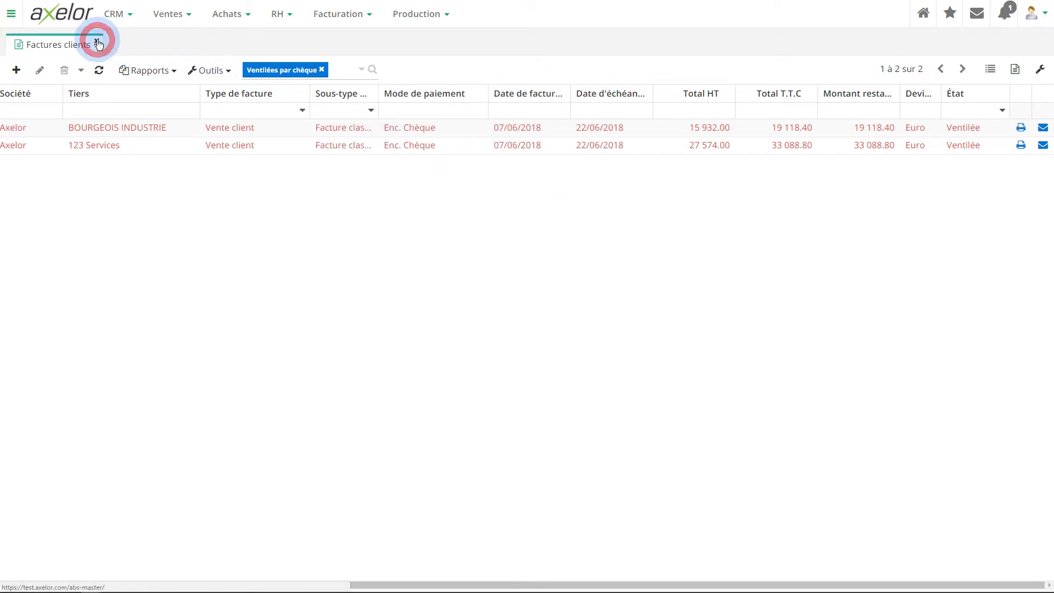
click(99, 43)
click(11, 14)
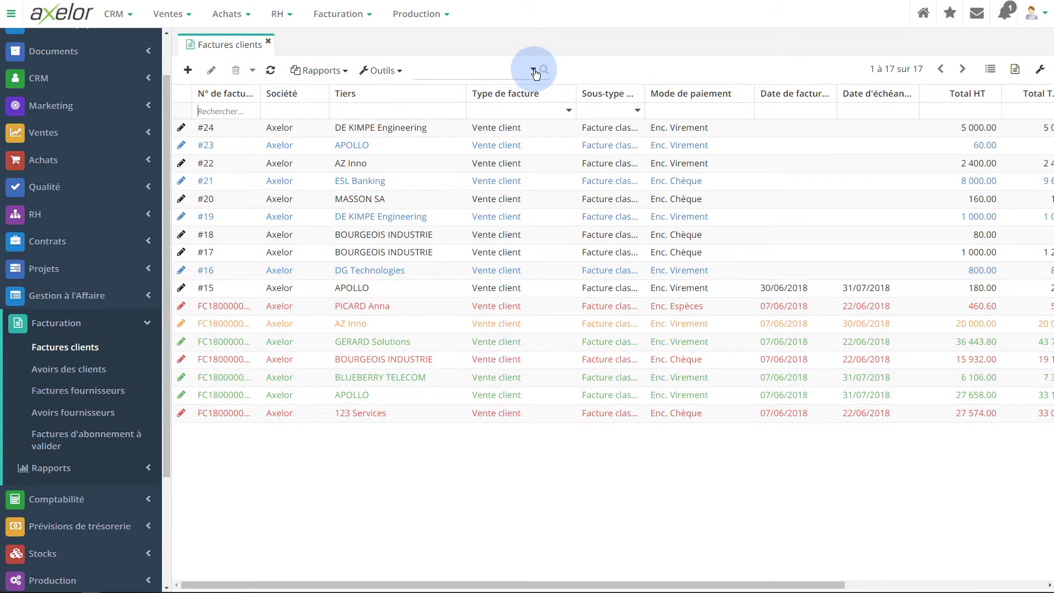
Step: Apply the saved filter "Ventilées par chèque" and update it with the Partager option enabled
click(533, 70)
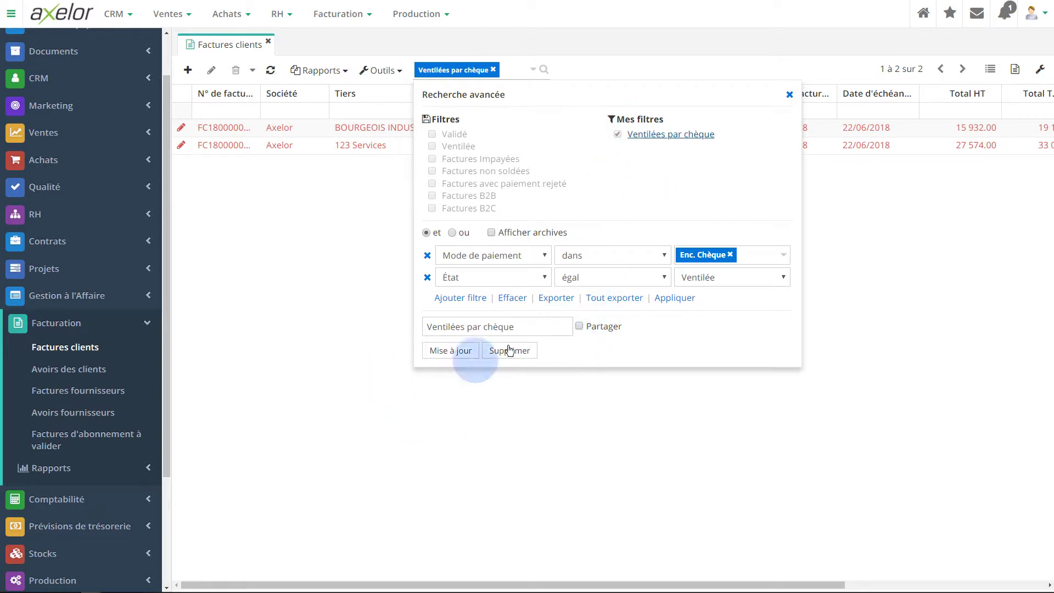
click(449, 350)
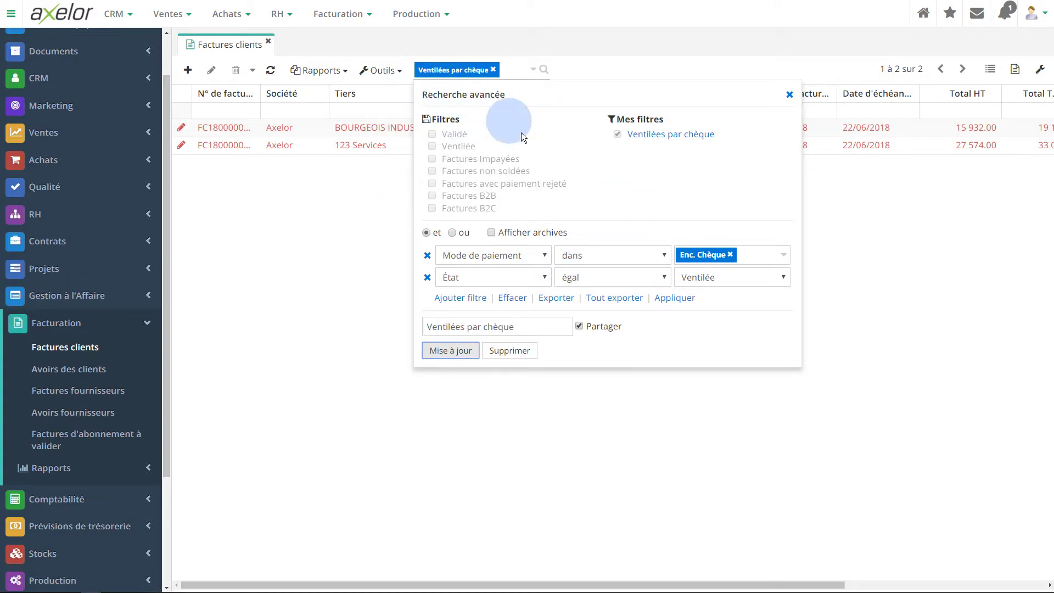
Step: Enable Afficher archives, clear the saved filter and both its criteria, and apply the search
click(491, 232)
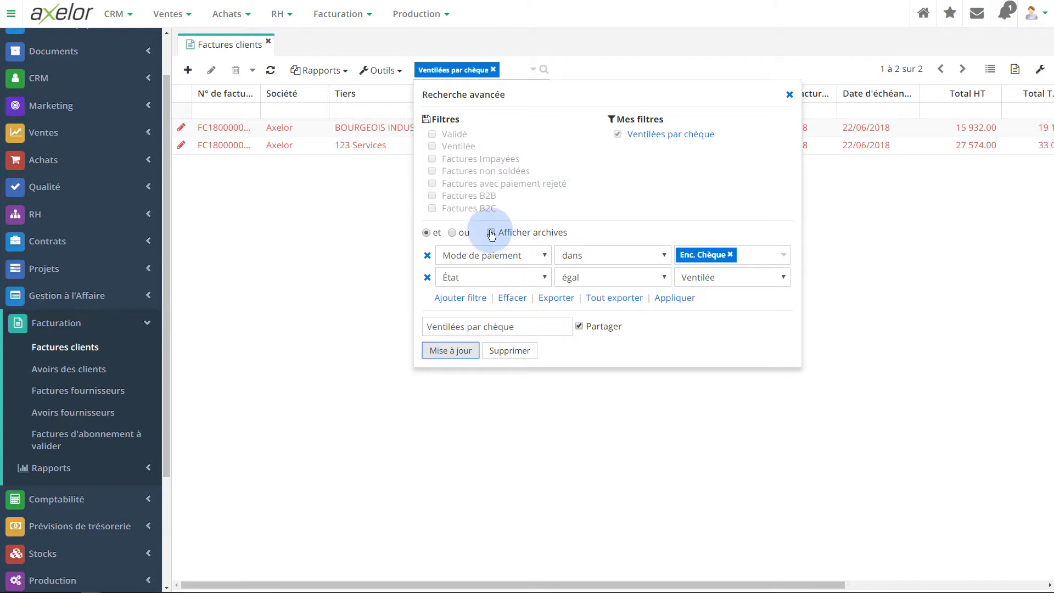
click(427, 255)
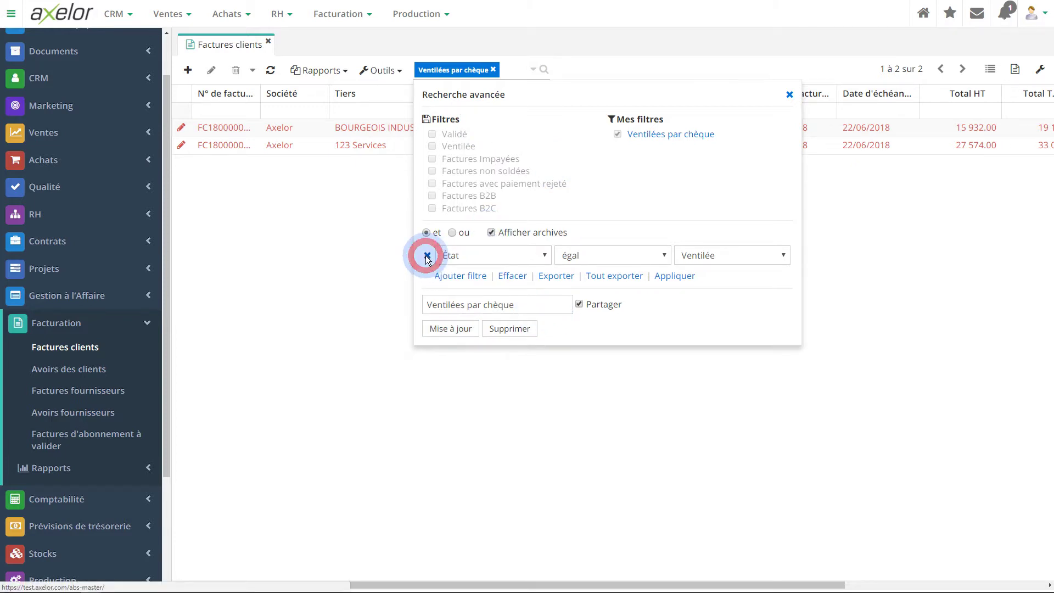
click(427, 255)
click(582, 134)
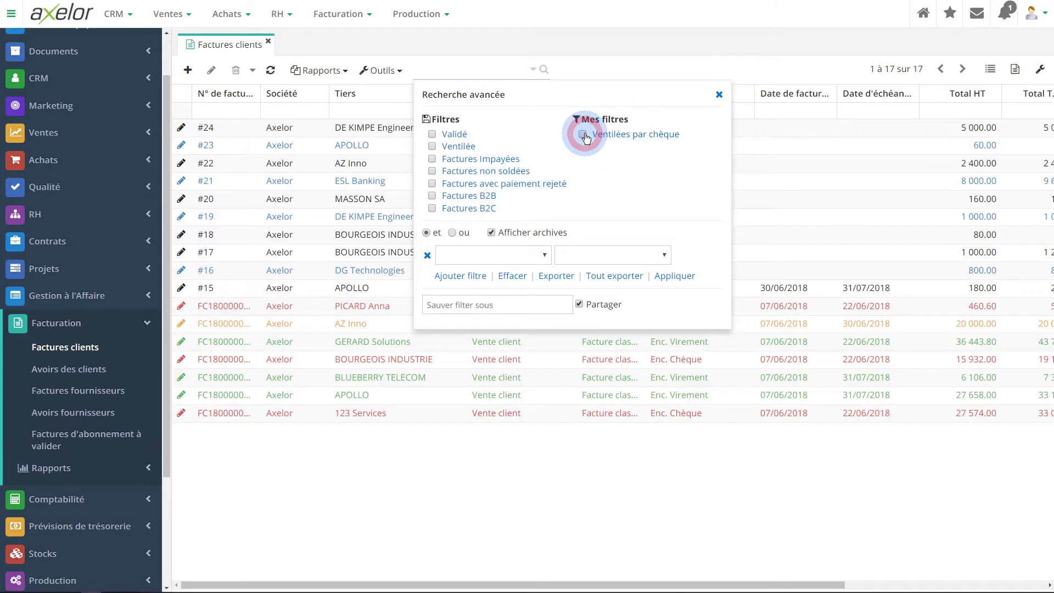
click(674, 275)
Step: Archive the APOLLO invoice dated 30/06/2018 and confirm the operation
click(229, 287)
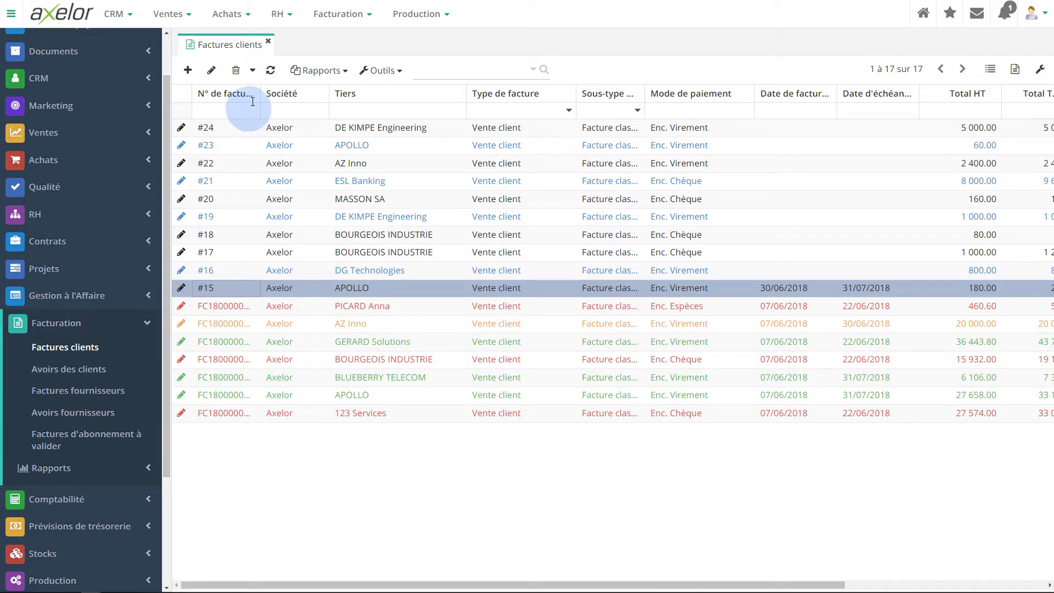
click(252, 69)
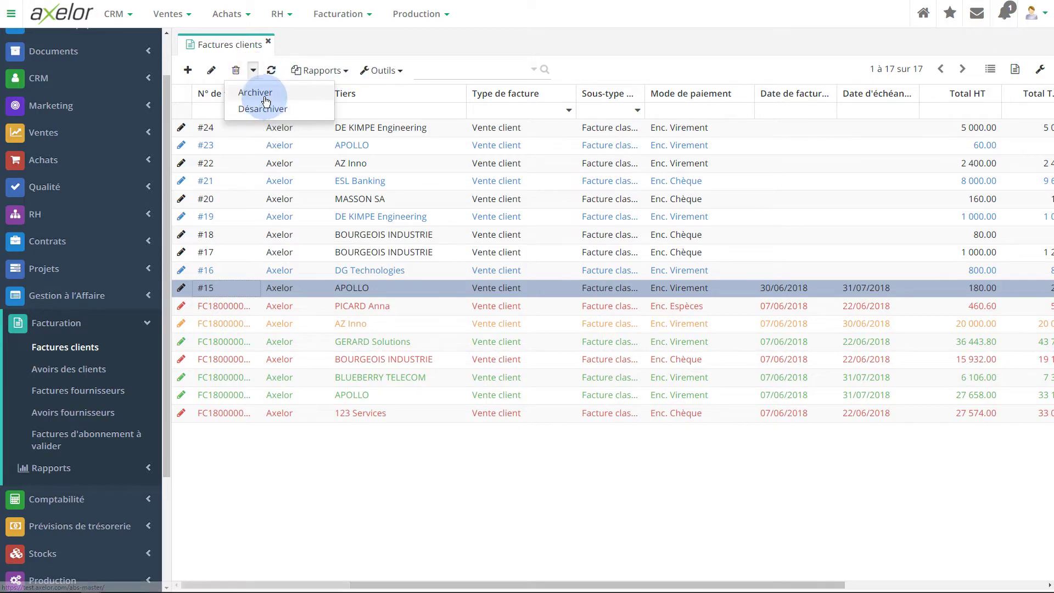
click(261, 92)
click(670, 101)
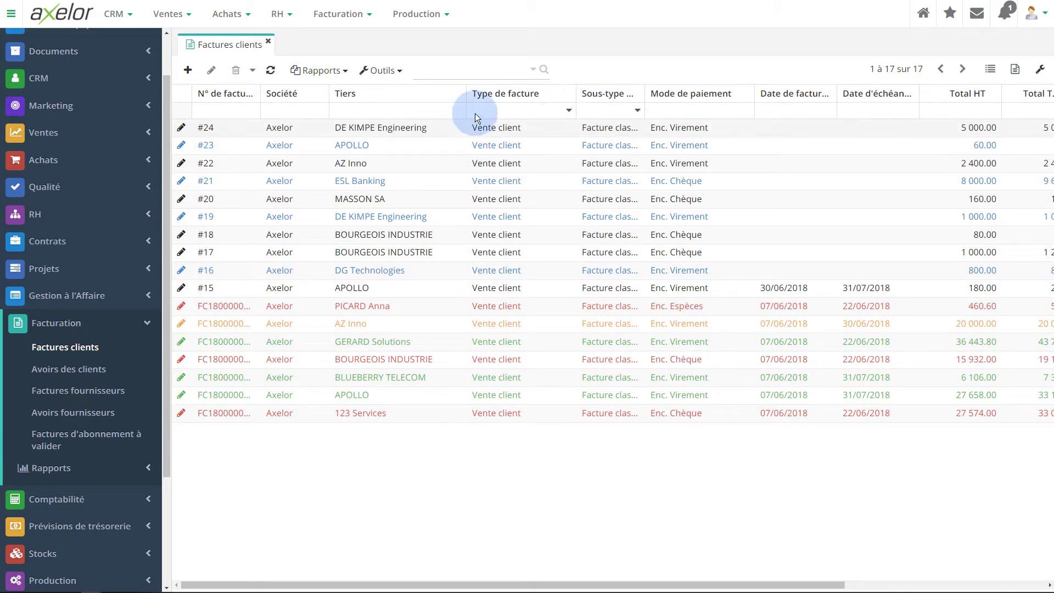
Step: Refresh the invoice list and archive the APOLLO invoice dated 30/06/2018 once more
click(535, 76)
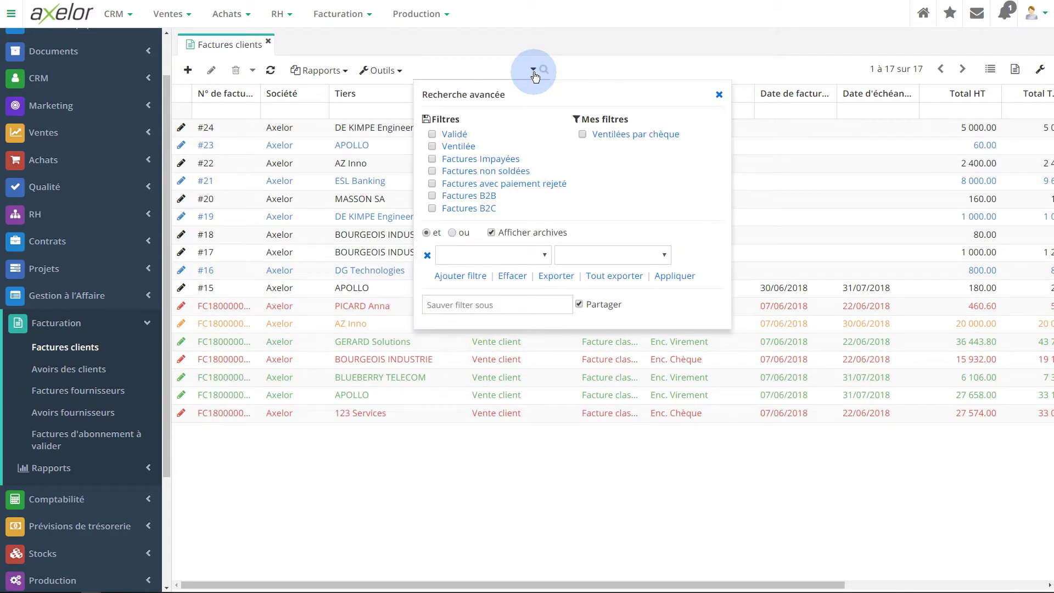
click(273, 73)
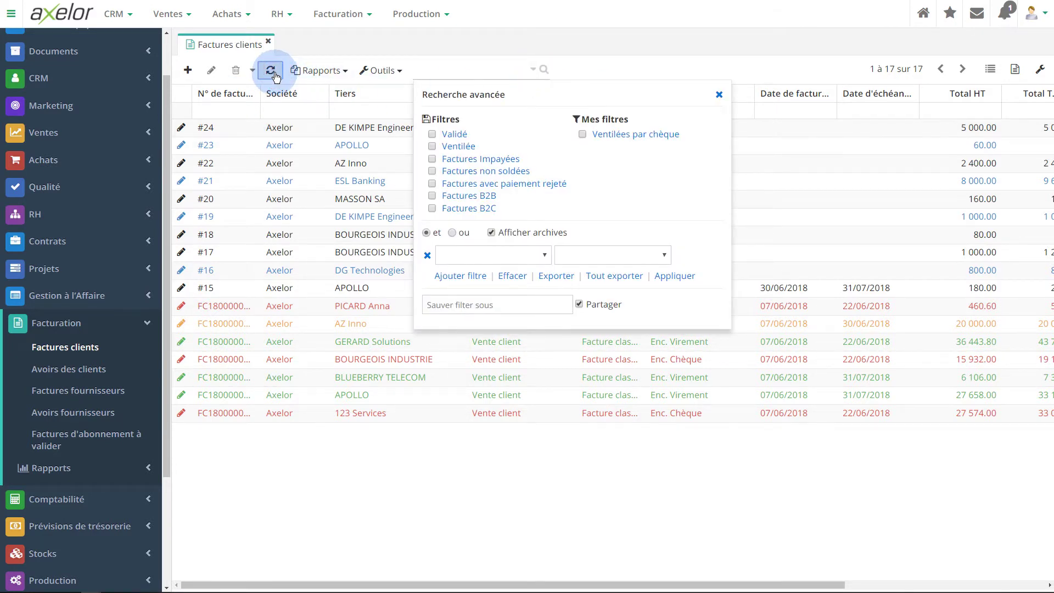
click(241, 287)
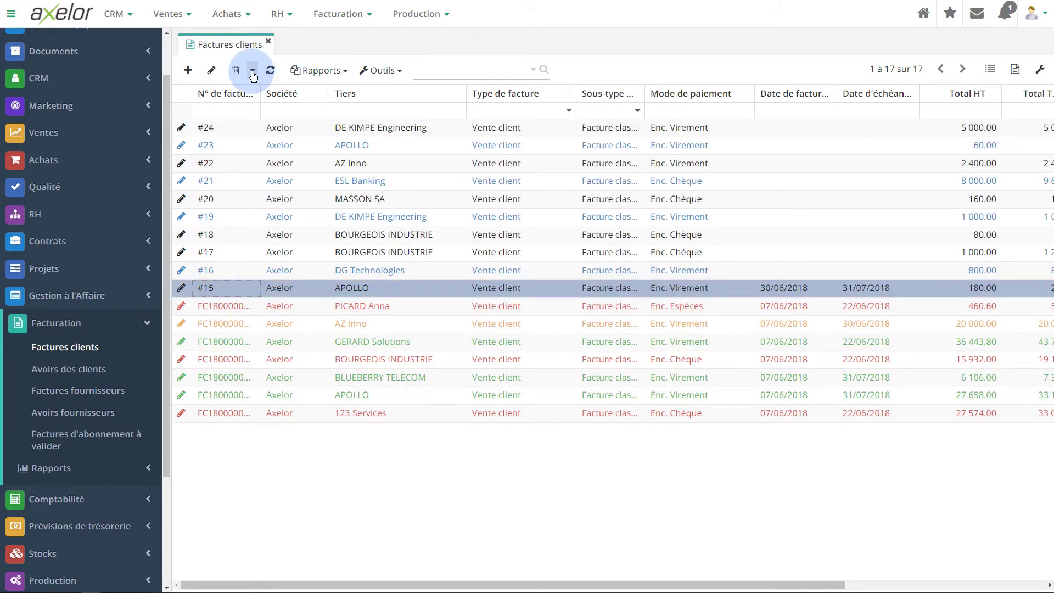
click(253, 75)
click(257, 87)
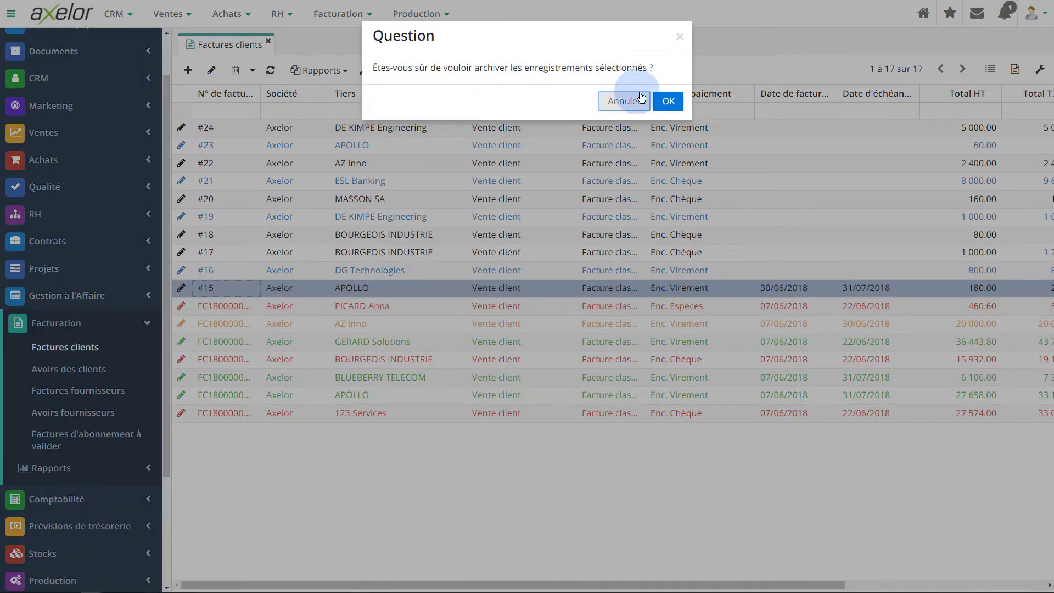
click(667, 101)
Step: Refresh the invoice list, then close and reopen Factures clients with its default display
click(295, 209)
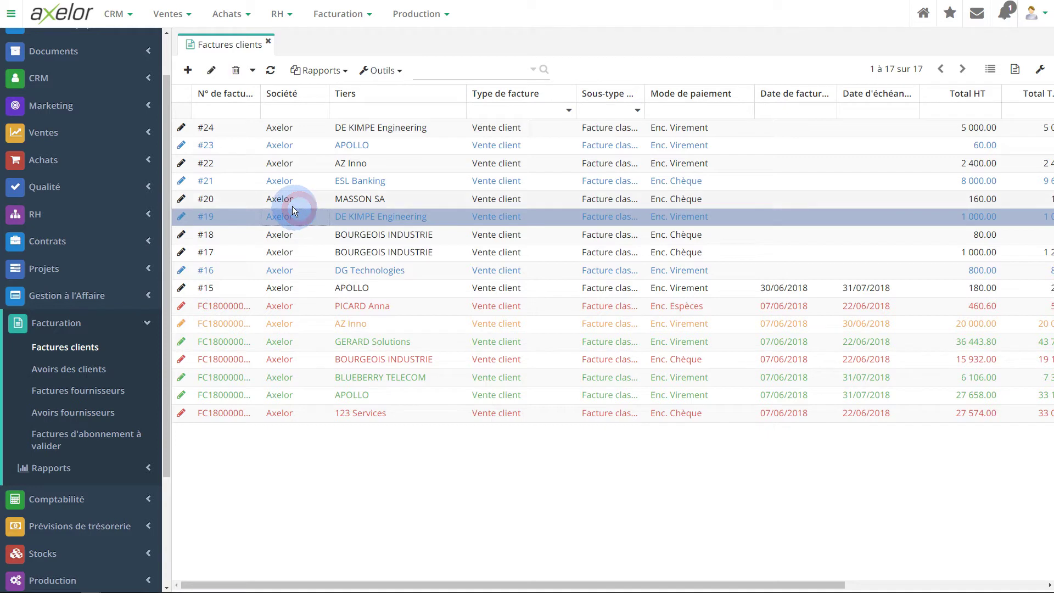
key(Return)
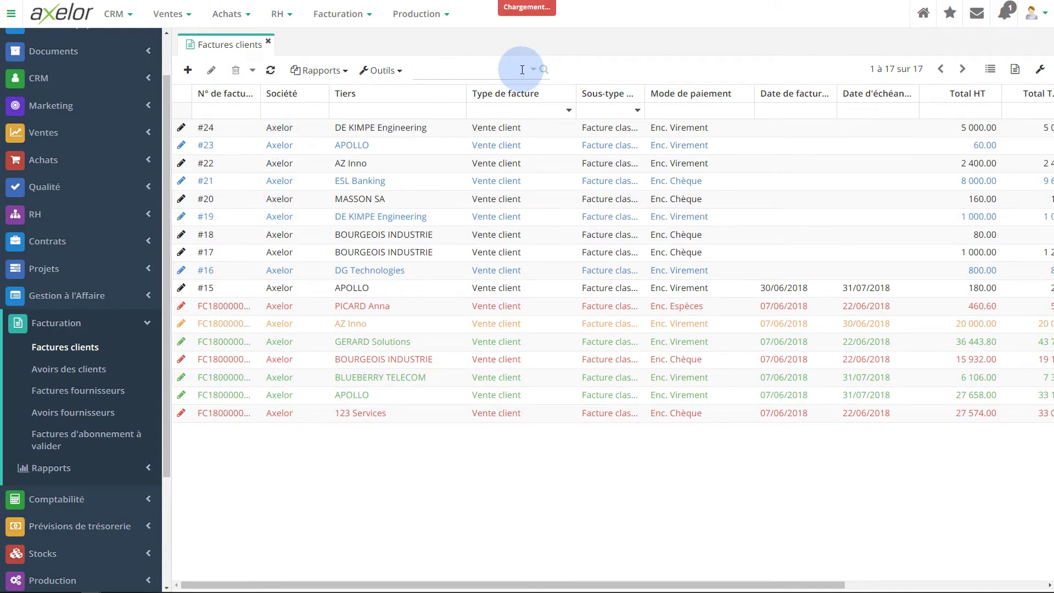
click(270, 70)
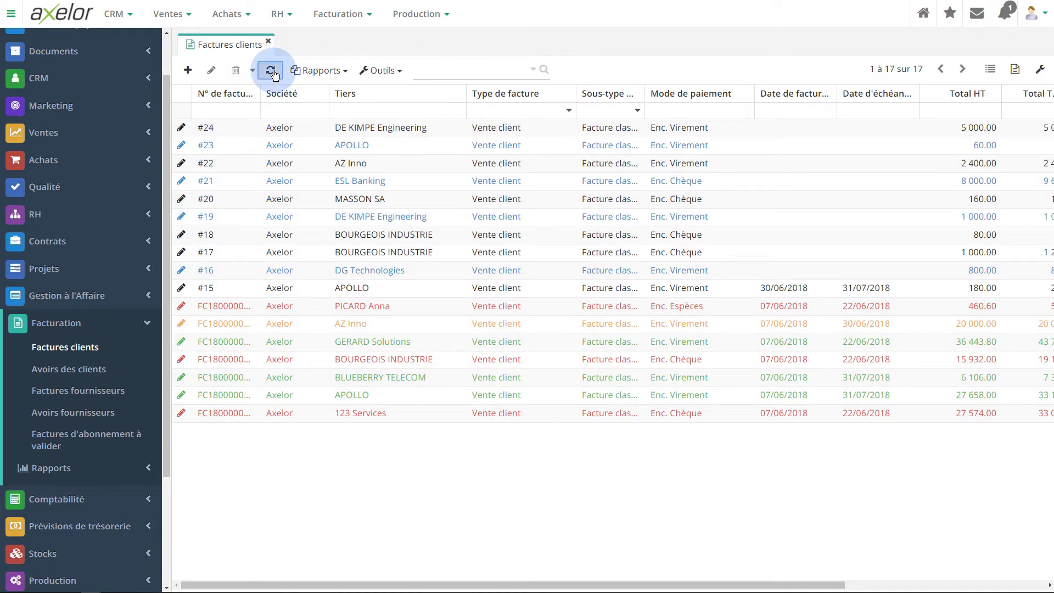
click(354, 234)
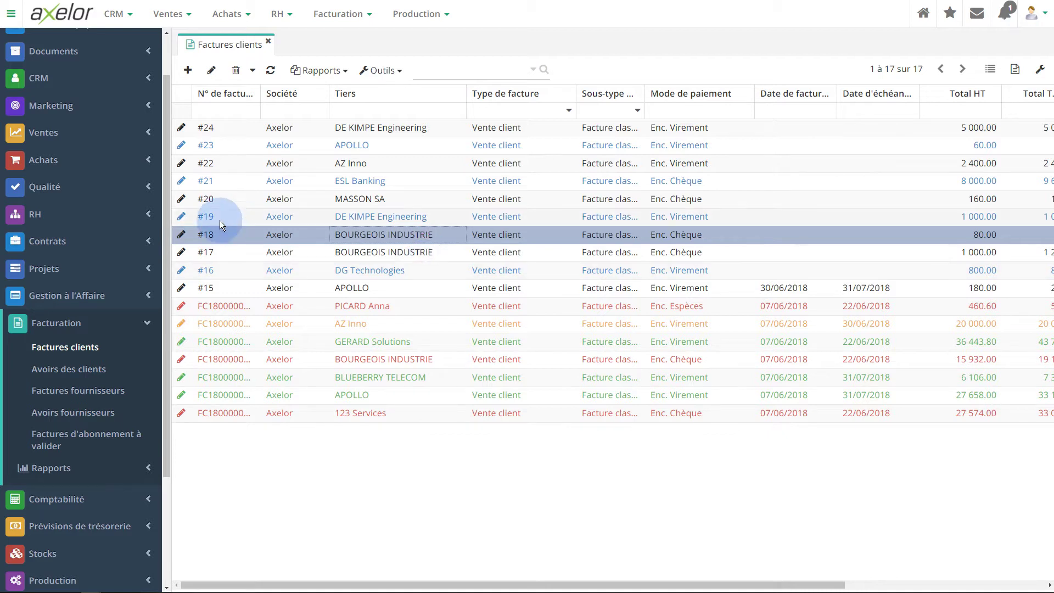
click(219, 144)
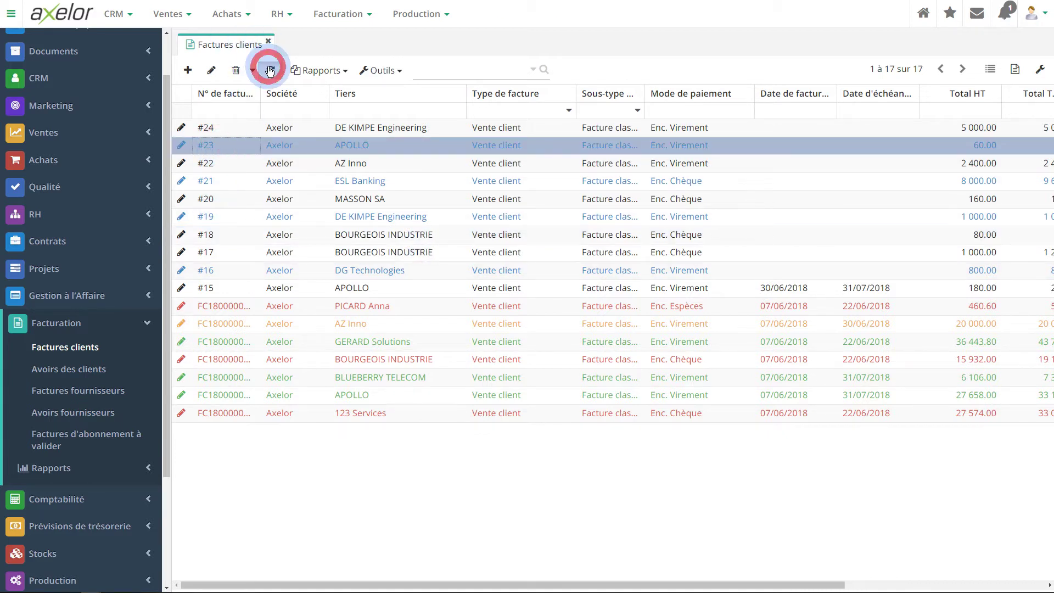
click(269, 70)
click(268, 41)
click(57, 348)
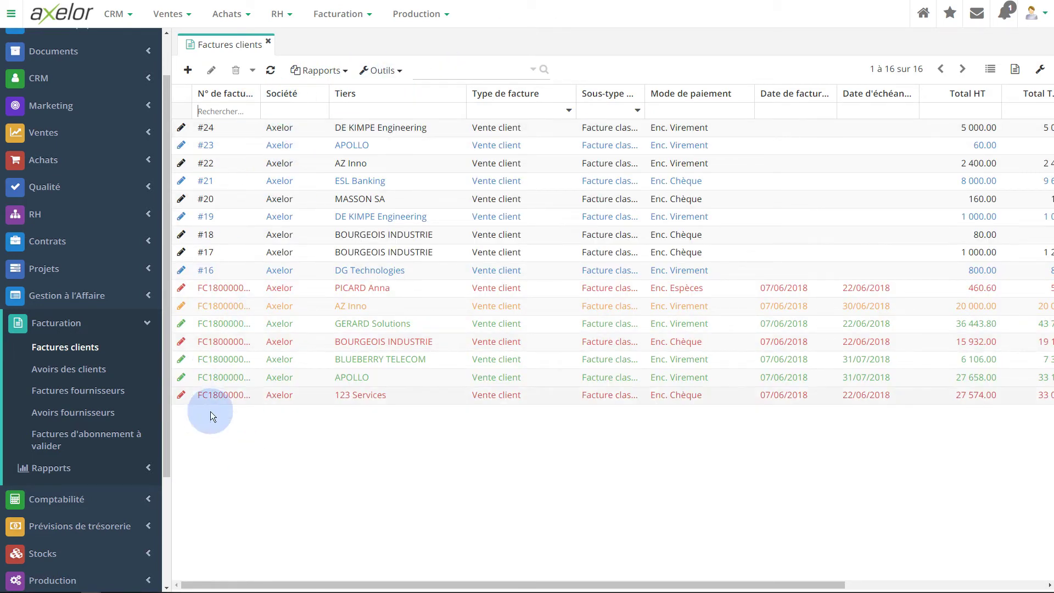
Step: Enable Afficher archives in the advanced search without any other criterion and apply it to the customer invoices
click(532, 69)
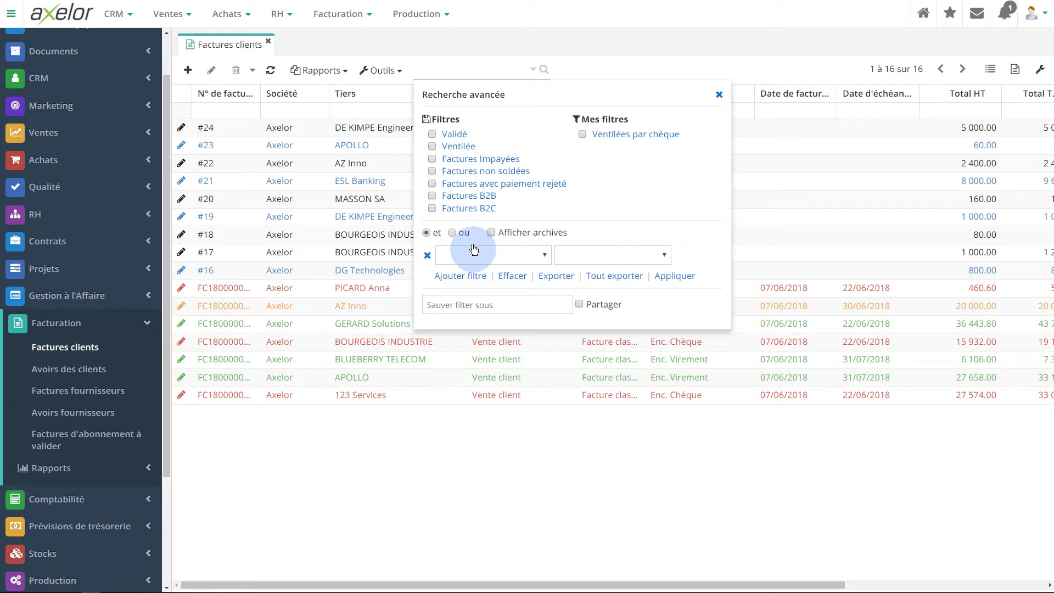
click(490, 232)
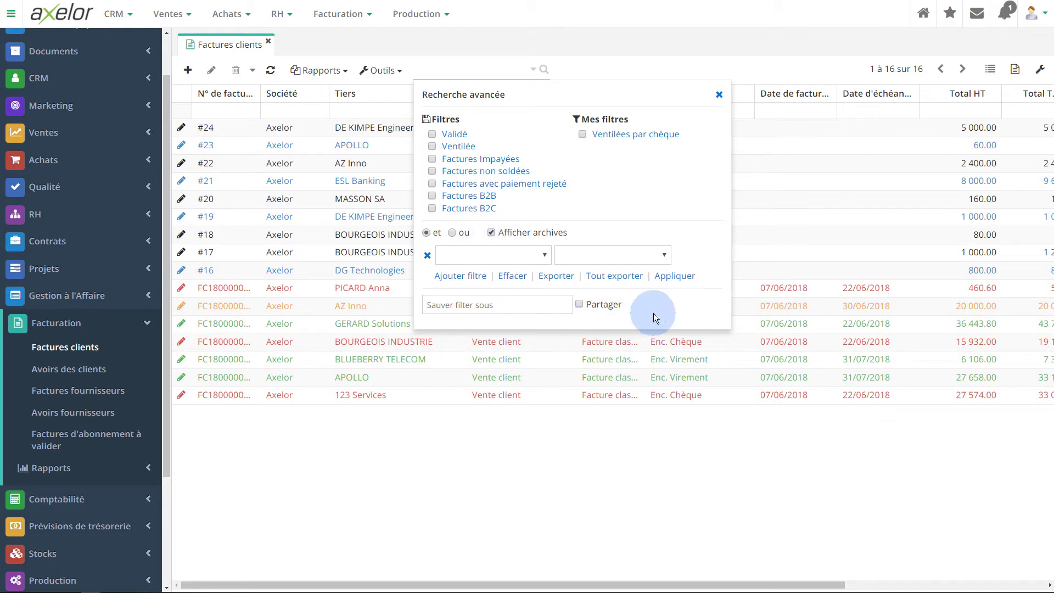
click(674, 276)
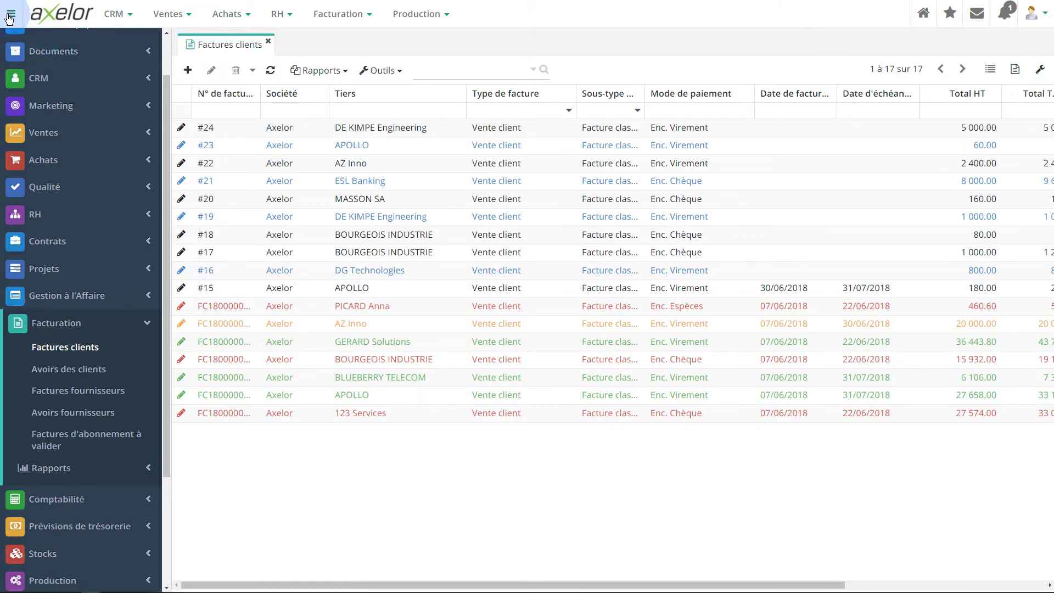
Step: Hide the navigation sidebar to give the customer invoice list the full width
click(9, 17)
click(362, 69)
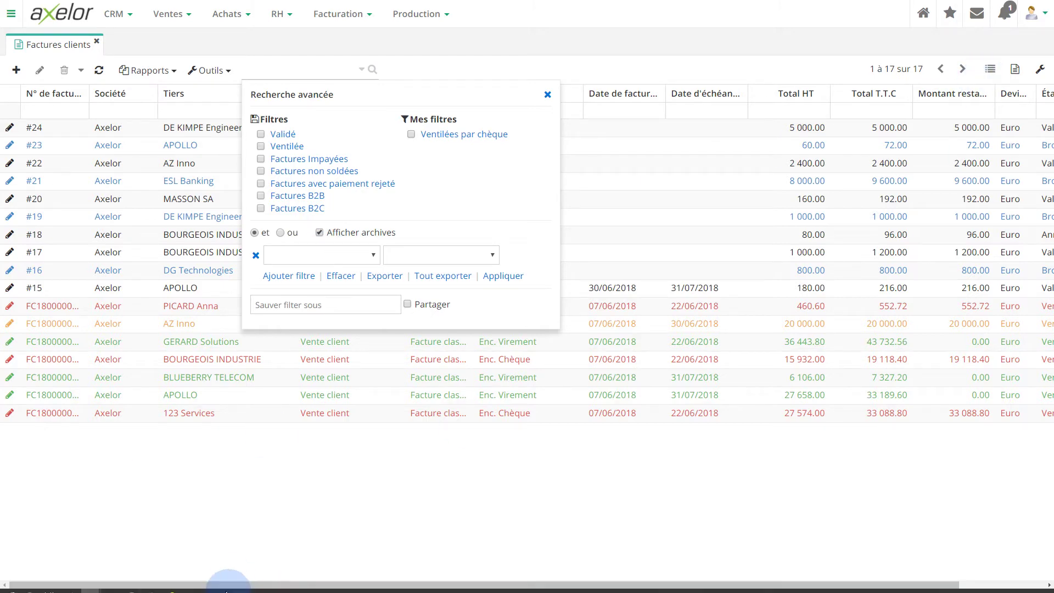
click(217, 581)
drag(252, 586, 187, 584)
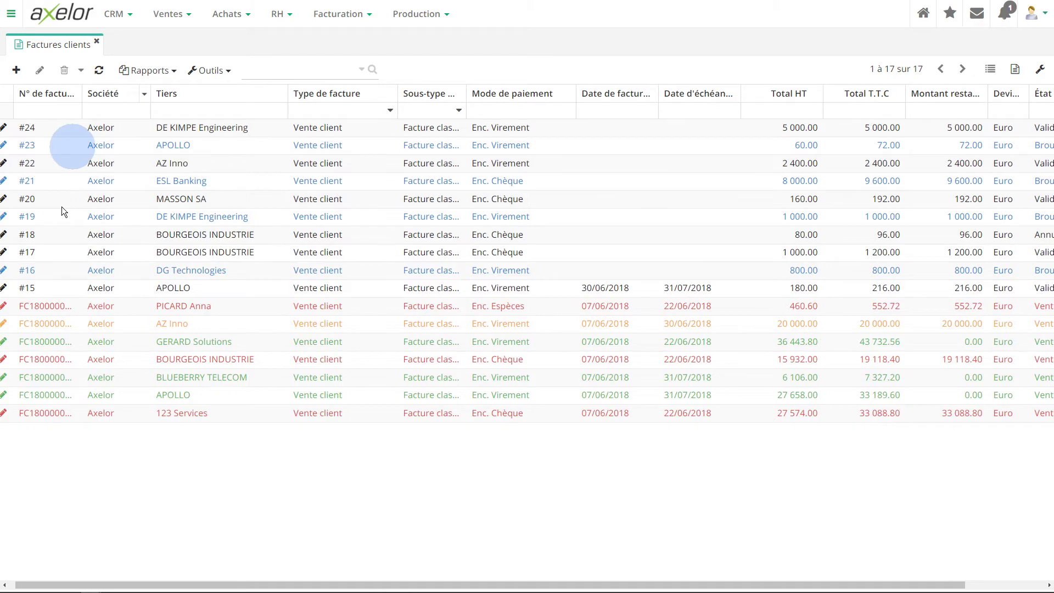
Step: Apply the saved filter Ventilées par chèque and export its invoices to CSV with both Exporter and Tout exporter
click(362, 70)
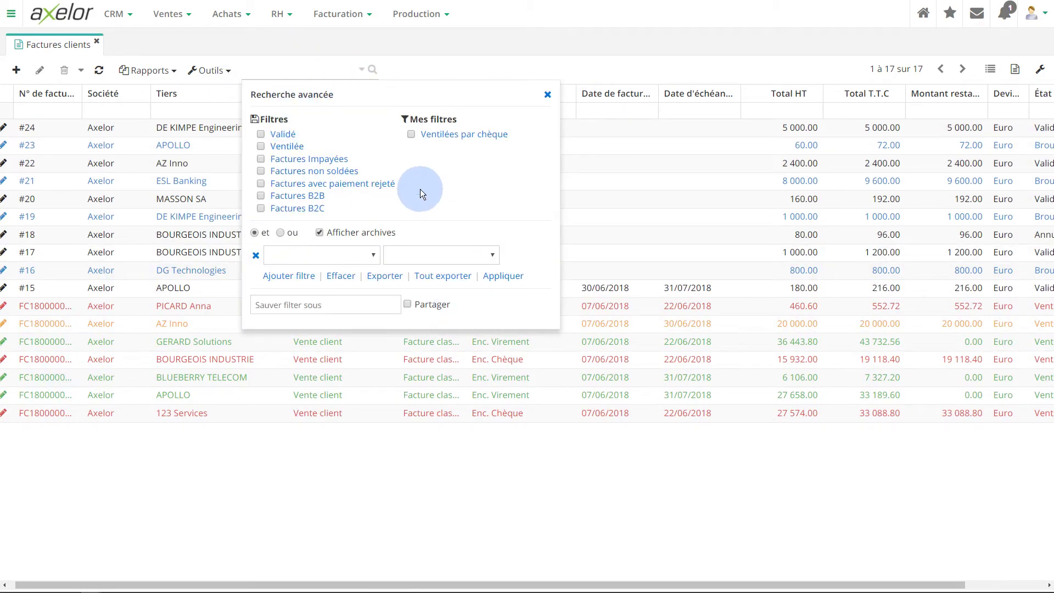
click(463, 135)
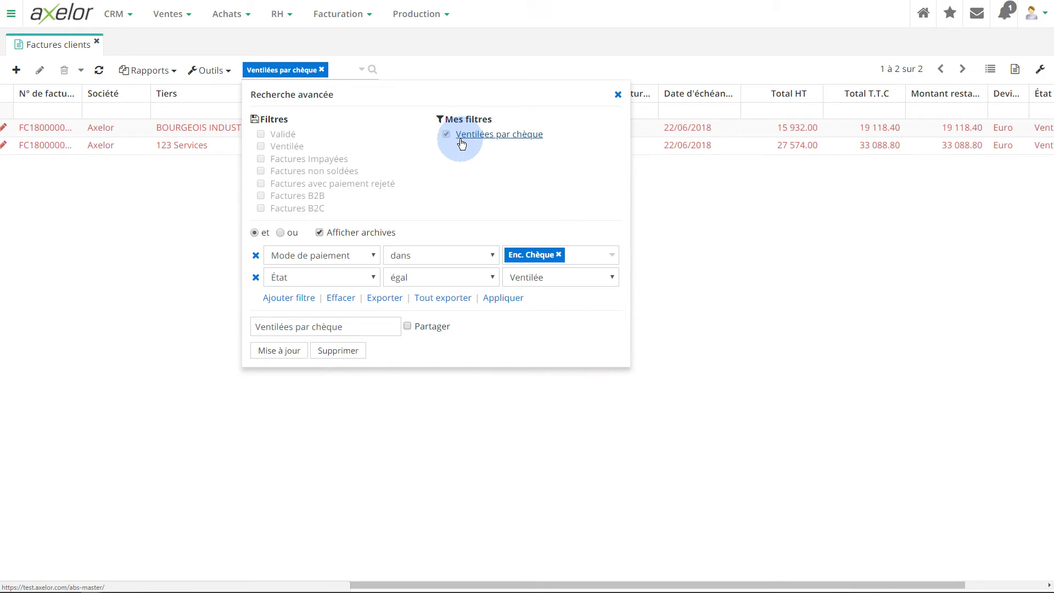
click(385, 297)
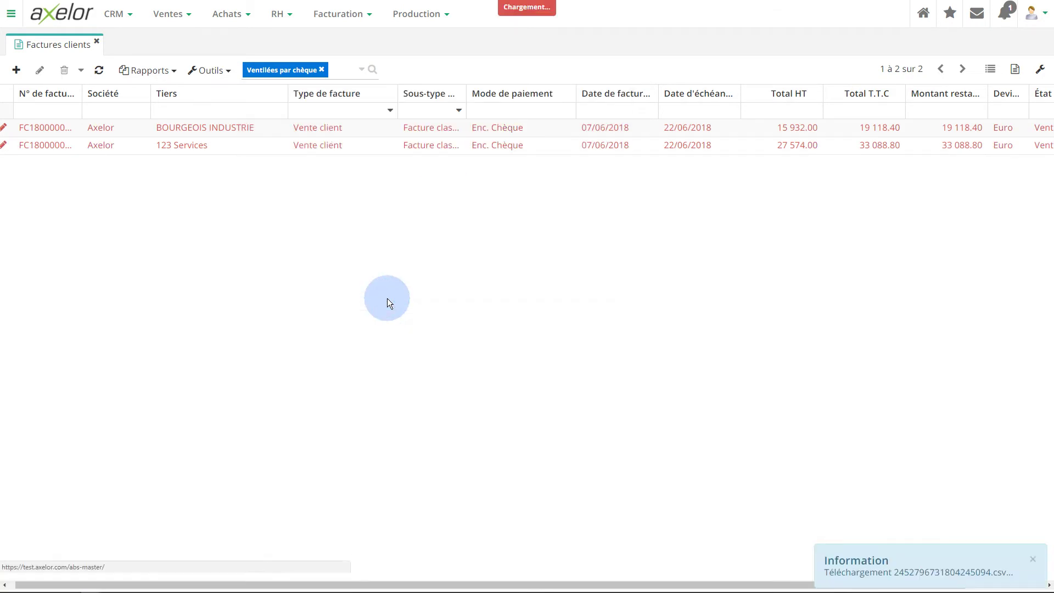
click(360, 69)
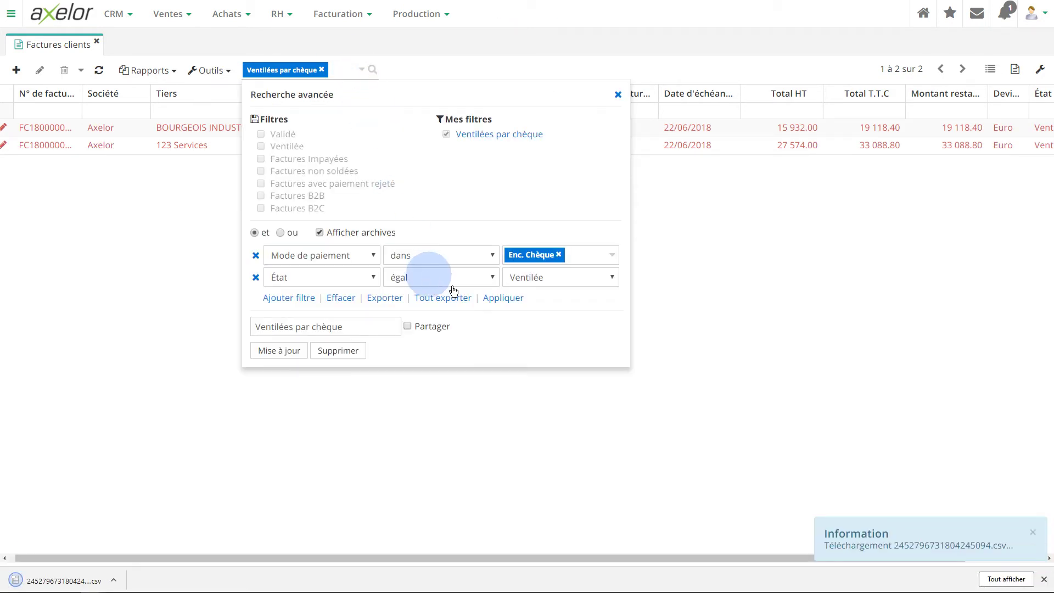
click(452, 299)
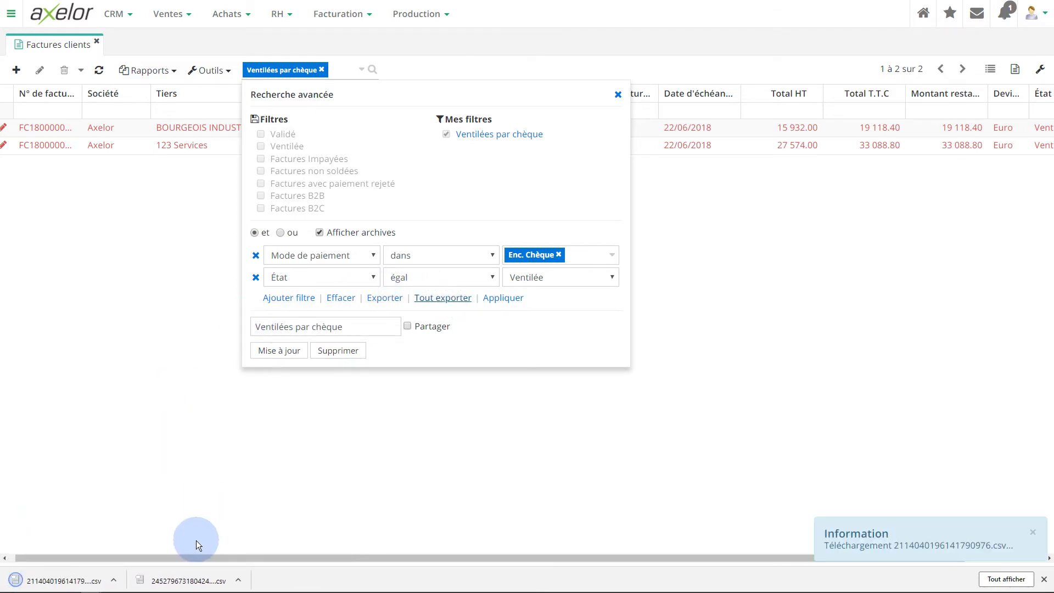
Step: Open the CSV produced by Exporter in OpenOffice Calc with the default import settings, review its columns and close it
click(159, 579)
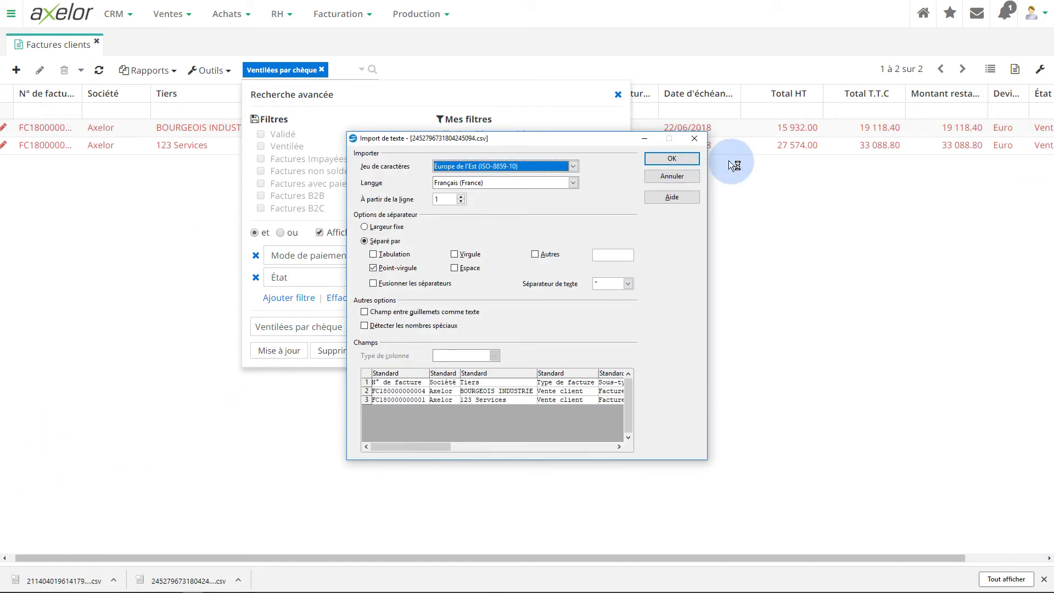
click(670, 160)
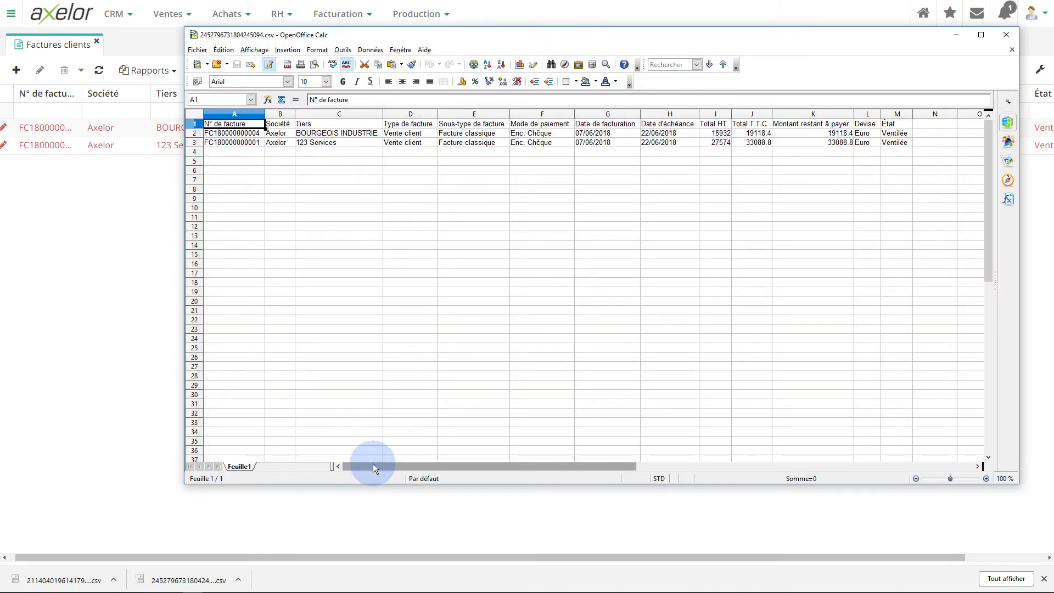
drag(373, 466, 325, 465)
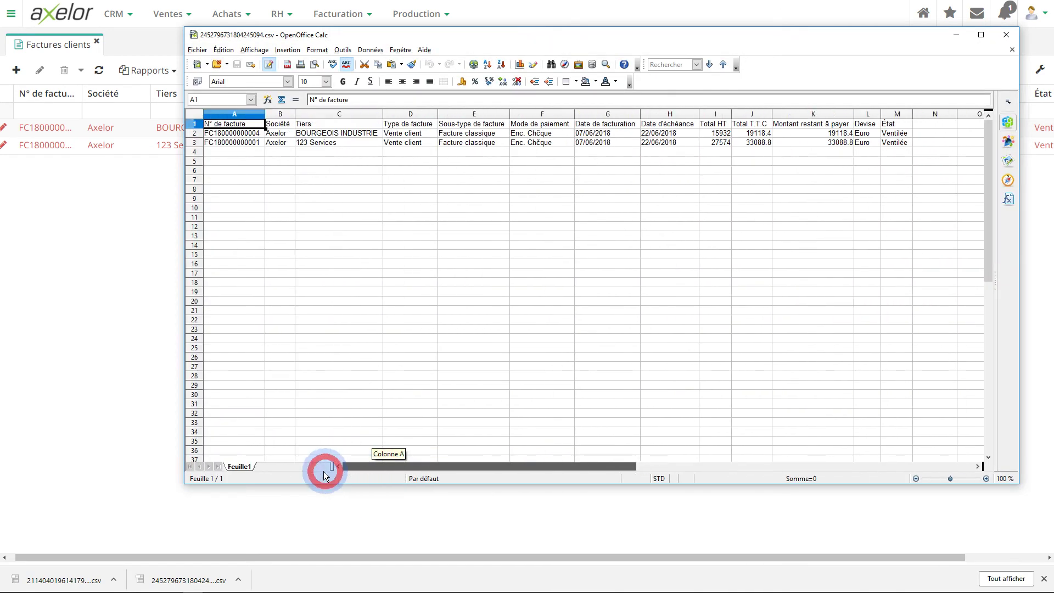
click(1012, 42)
Step: Preview the columns of the Tout exporter CSV in the text import dialog and close it without importing
click(59, 582)
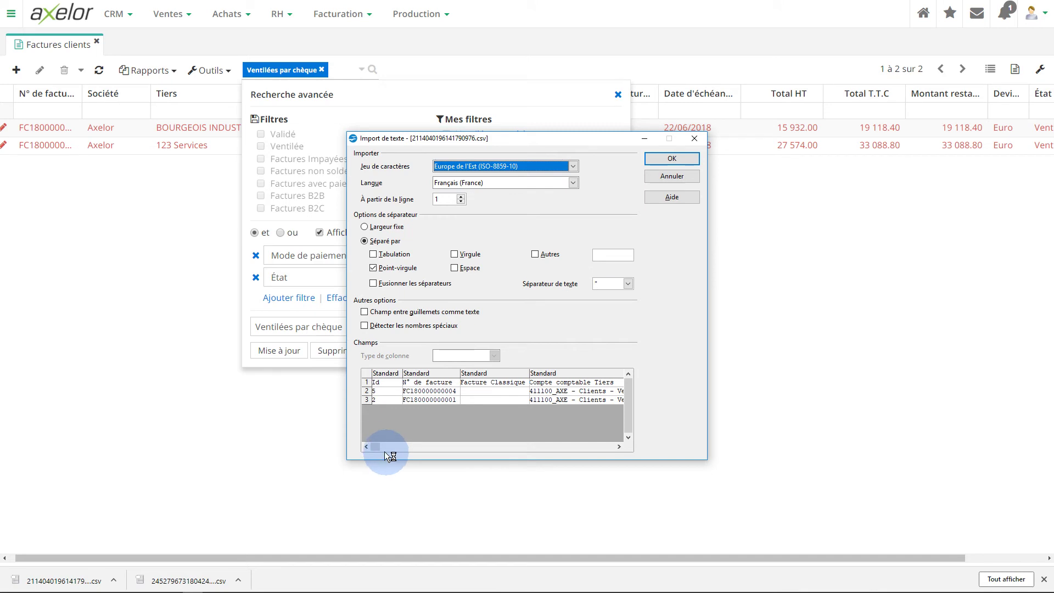
drag(374, 444, 586, 446)
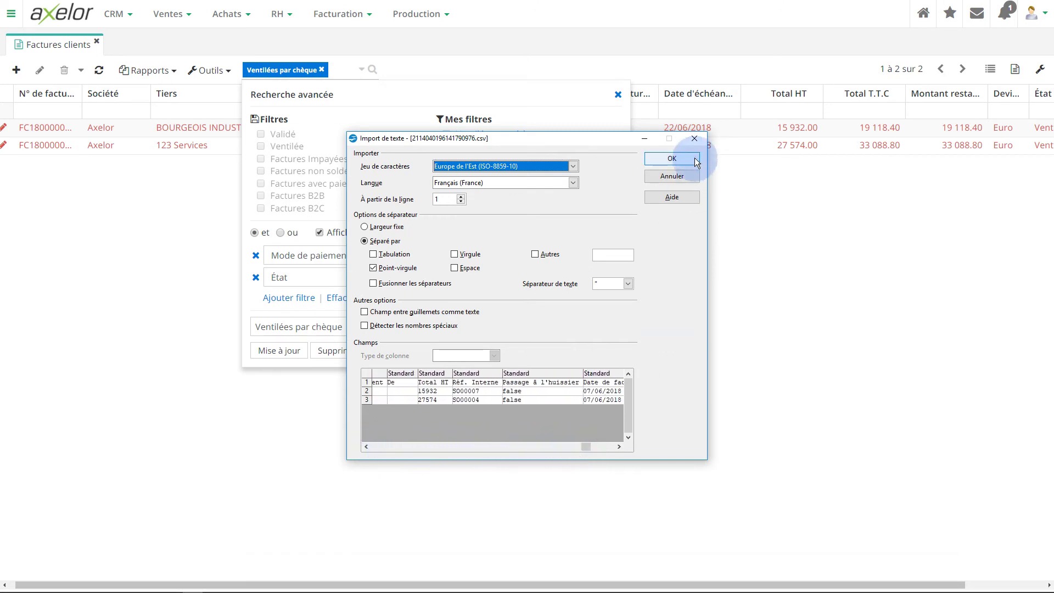
click(694, 137)
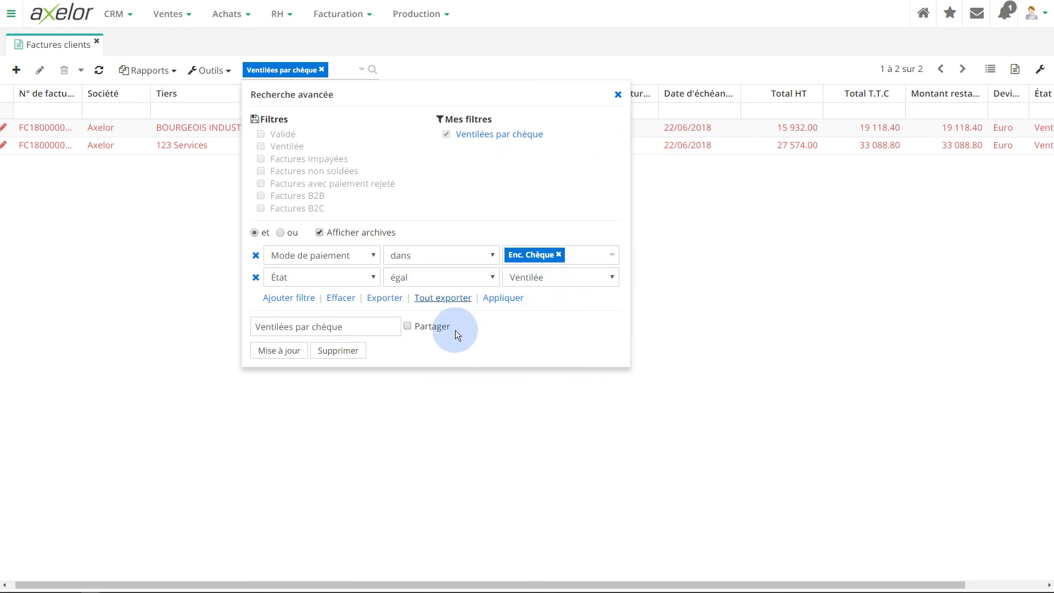
Step: Remove the Ventilées par chèque filter from the invoice list and return to its first columns
click(323, 70)
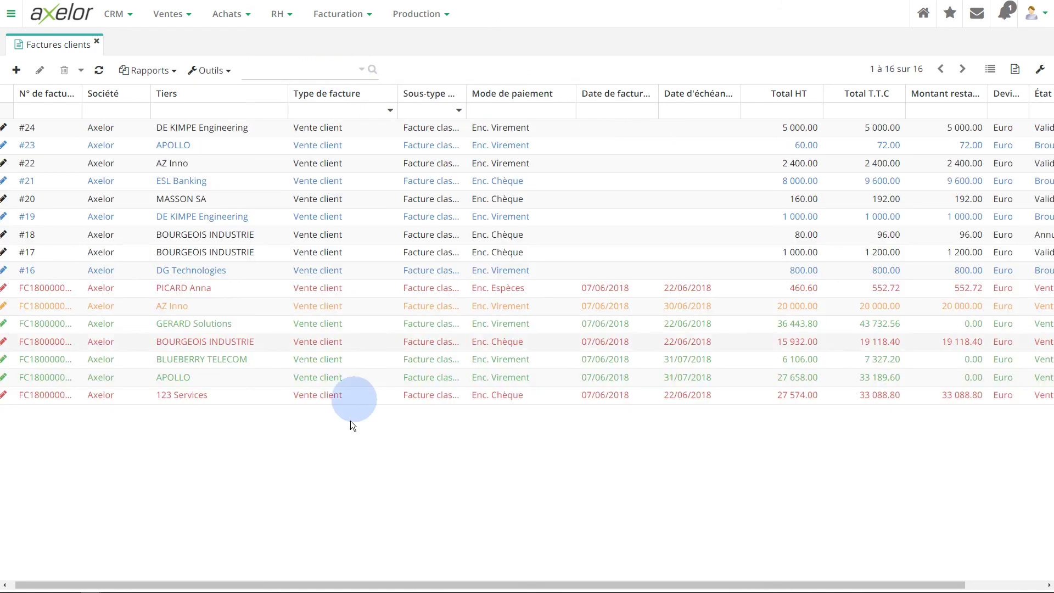
drag(351, 584, 30, 5)
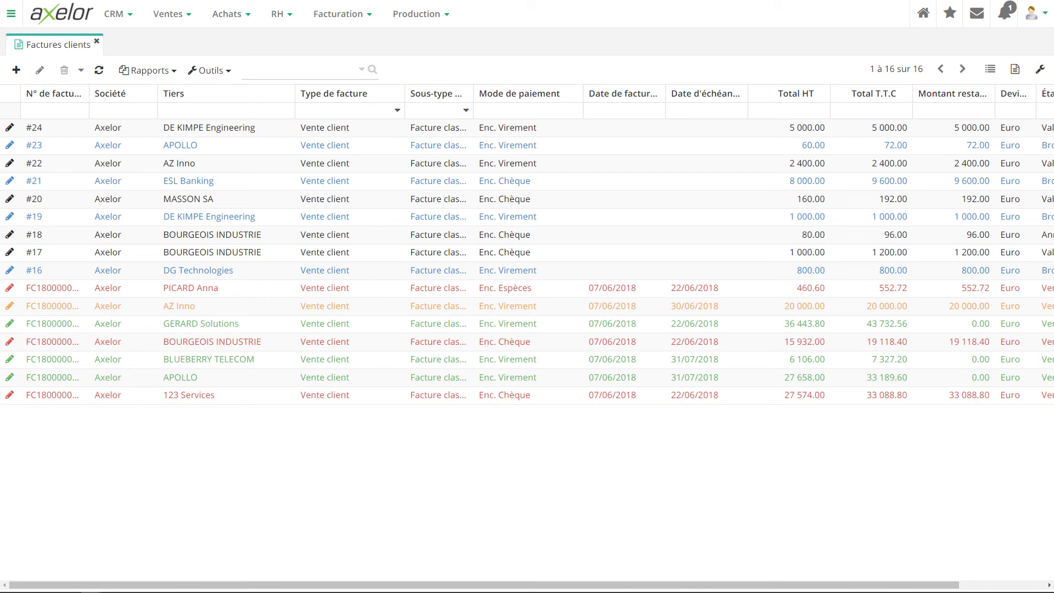